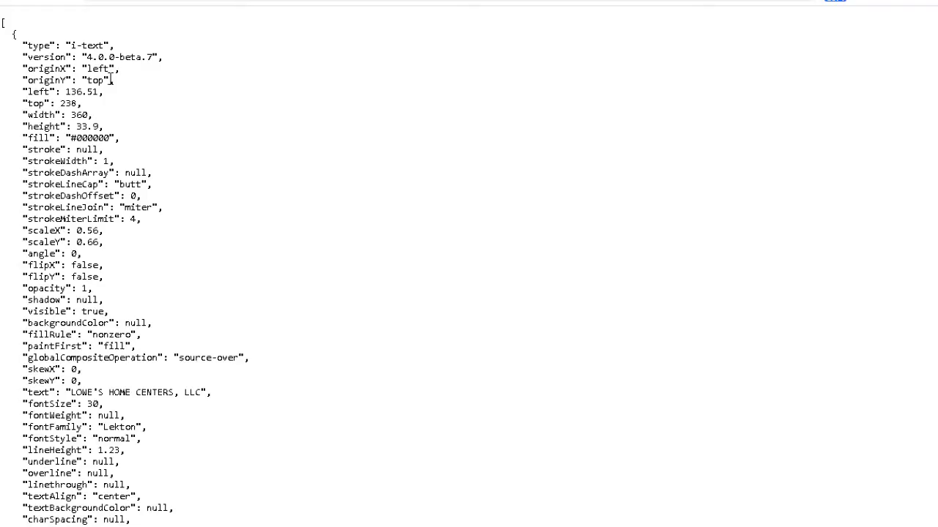
Highlight the null-valued properties and the null underline and overline entries in the raw JSON
{"action": "scroll", "coordinate": [164, 139], "scroll_direction": "down", "scroll_amount": 1}
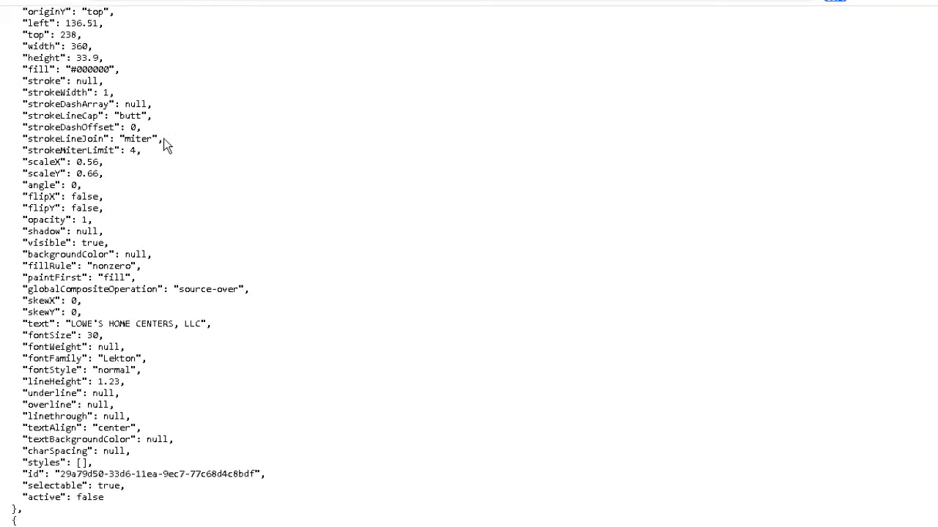
{"action": "scroll", "coordinate": [164, 139], "scroll_direction": "down", "scroll_amount": 2}
{"action": "scroll", "coordinate": [164, 140], "scroll_direction": "down", "scroll_amount": 3}
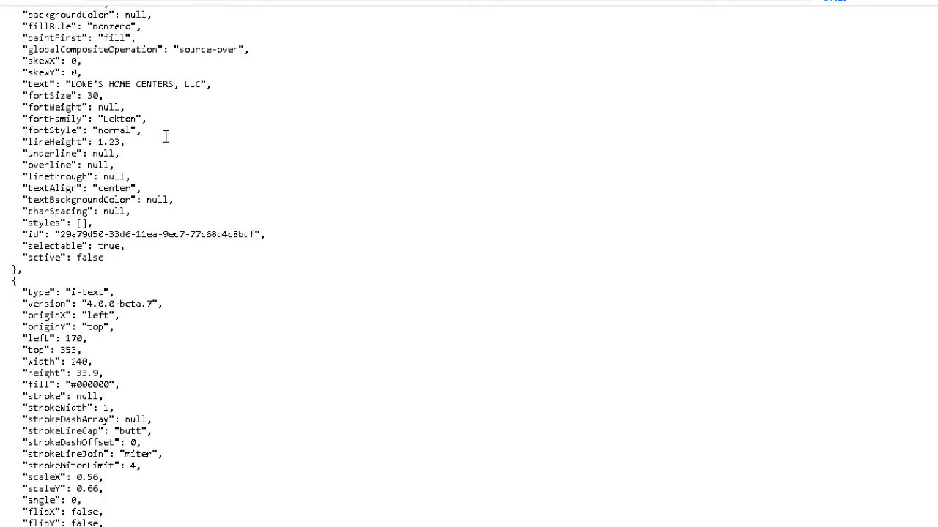
{"action": "mouse_move", "coordinate": [91, 222]}
{"action": "left_mouse_down"}
{"action": "mouse_move", "coordinate": [132, 211]}
{"action": "mouse_move", "coordinate": [43, 211]}
{"action": "mouse_move", "coordinate": [20, 200]}
{"action": "left_mouse_up"}
{"action": "scroll", "coordinate": [152, 272], "scroll_direction": "down", "scroll_amount": 9}
{"action": "scroll", "coordinate": [152, 273], "scroll_direction": "down", "scroll_amount": 4}
{"action": "left_click_drag", "start_coordinate": [142, 154], "coordinate": [62, 142]}
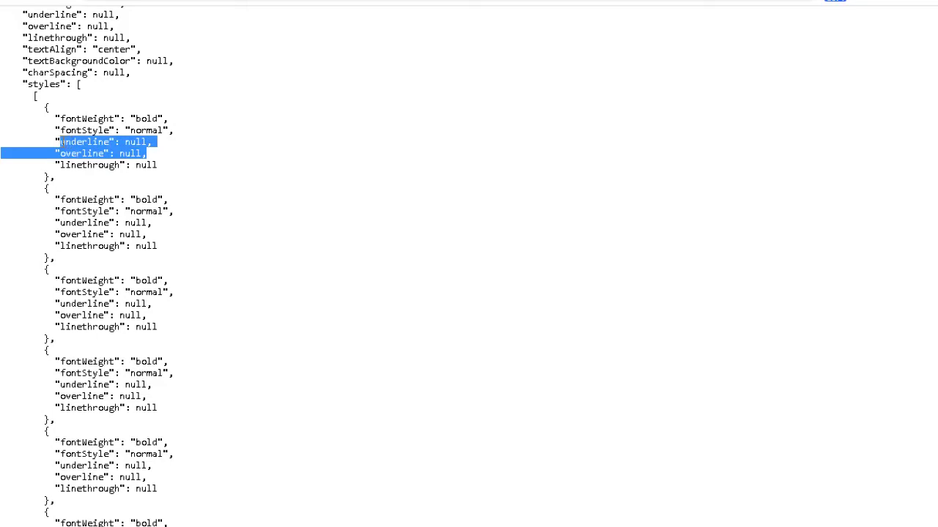
Point out the repeated fontStyle, underline and overline lines and two identical style objects
{"action": "scroll", "coordinate": [77, 136], "scroll_direction": "down", "scroll_amount": 3}
{"action": "scroll", "coordinate": [86, 140], "scroll_direction": "down", "scroll_amount": 2}
{"action": "scroll", "coordinate": [85, 142], "scroll_direction": "down", "scroll_amount": 4}
{"action": "scroll", "coordinate": [86, 146], "scroll_direction": "down", "scroll_amount": 2}
{"action": "scroll", "coordinate": [87, 147], "scroll_direction": "down", "scroll_amount": 6}
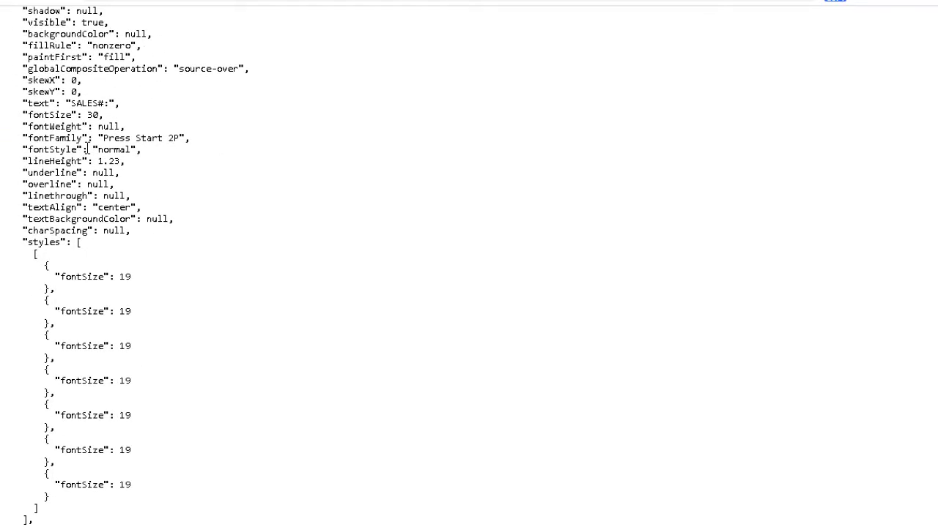
{"action": "scroll", "coordinate": [87, 148], "scroll_direction": "down", "scroll_amount": 6}
{"action": "scroll", "coordinate": [87, 149], "scroll_direction": "down", "scroll_amount": 6}
{"action": "scroll", "coordinate": [88, 149], "scroll_direction": "down", "scroll_amount": 2}
{"action": "scroll", "coordinate": [88, 149], "scroll_direction": "down", "scroll_amount": 1}
{"action": "scroll", "coordinate": [89, 151], "scroll_direction": "down", "scroll_amount": 6}
{"action": "scroll", "coordinate": [90, 150], "scroll_direction": "down", "scroll_amount": 3}
{"action": "scroll", "coordinate": [89, 149], "scroll_direction": "down", "scroll_amount": 3}
{"action": "scroll", "coordinate": [89, 149], "scroll_direction": "down", "scroll_amount": 3}
{"action": "scroll", "coordinate": [89, 149], "scroll_direction": "down", "scroll_amount": 1}
{"action": "scroll", "coordinate": [109, 212], "scroll_direction": "down", "scroll_amount": 2}
{"action": "left_click_drag", "start_coordinate": [172, 190], "coordinate": [88, 157]}
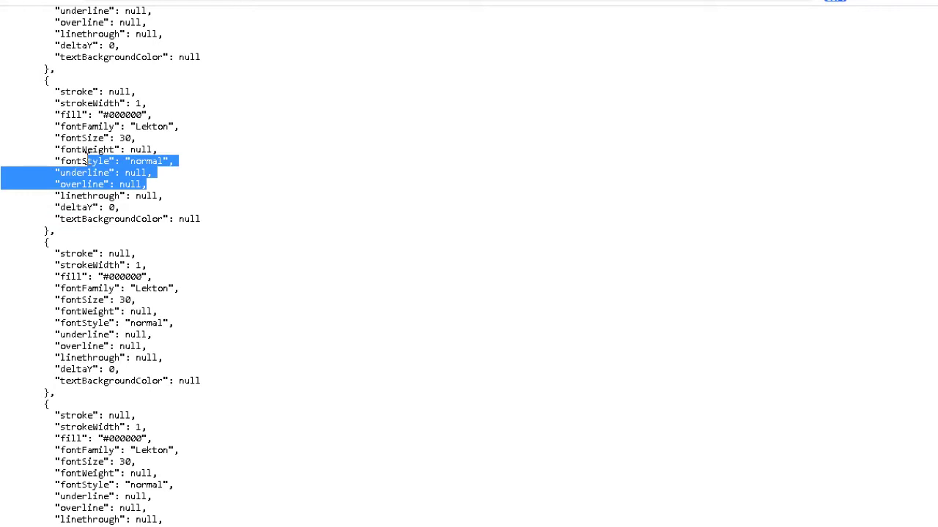
{"action": "scroll", "coordinate": [175, 238], "scroll_direction": "up", "scroll_amount": 3}
{"action": "scroll", "coordinate": [175, 233], "scroll_direction": "down", "scroll_amount": 1}
{"action": "scroll", "coordinate": [174, 234], "scroll_direction": "up", "scroll_amount": 3}
{"action": "mouse_move", "coordinate": [57, 170]}
{"action": "left_mouse_down"}
{"action": "mouse_move", "coordinate": [265, 465]}
{"action": "mouse_move", "coordinate": [254, 469]}
{"action": "left_mouse_up"}
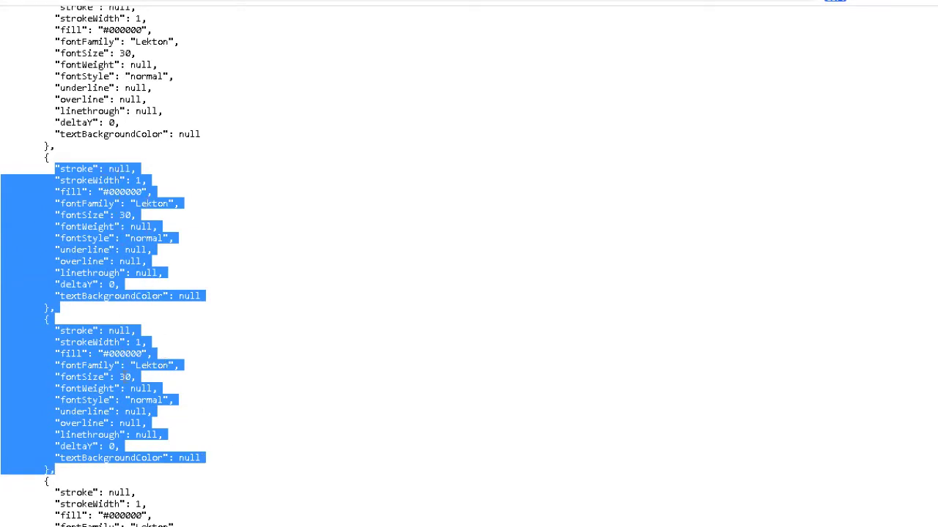
Clear the highlight and mark the null stroke property further down the file
{"action": "scroll", "coordinate": [157, 326], "scroll_direction": "down", "scroll_amount": 4}
{"action": "left_click", "coordinate": [157, 323]}
{"action": "scroll", "coordinate": [157, 318], "scroll_direction": "down", "scroll_amount": 1}
{"action": "scroll", "coordinate": [166, 303], "scroll_direction": "up", "scroll_amount": 3}
{"action": "scroll", "coordinate": [168, 283], "scroll_direction": "up", "scroll_amount": 1}
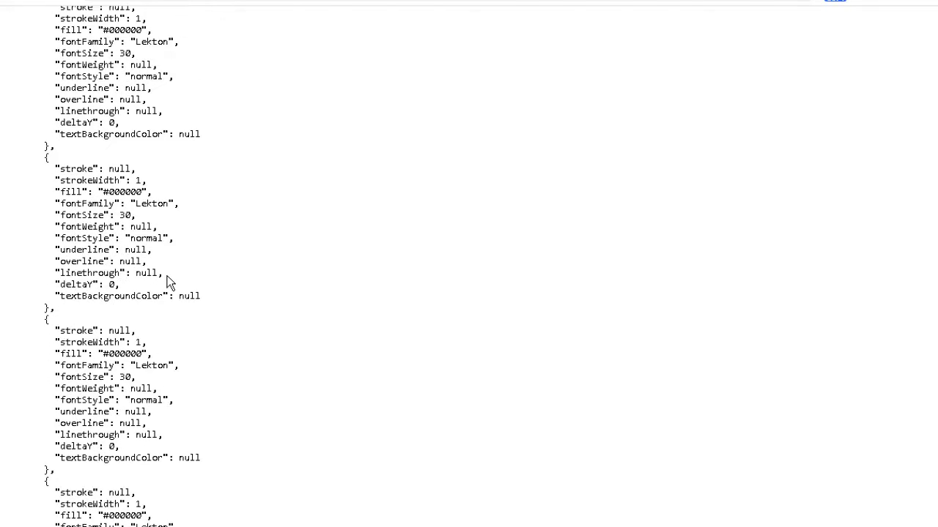
{"action": "scroll", "coordinate": [173, 269], "scroll_direction": "up", "scroll_amount": 1}
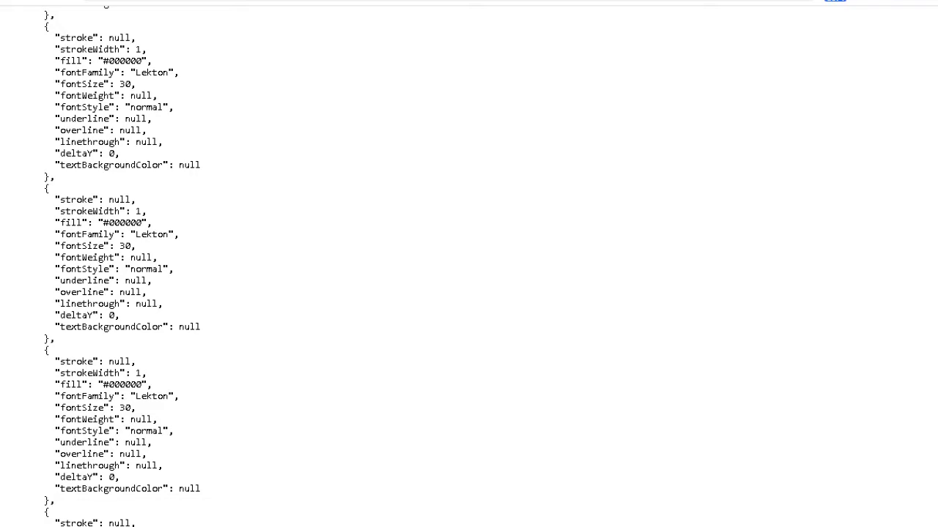
{"action": "scroll", "coordinate": [468, 264], "scroll_direction": "up", "scroll_amount": 5}
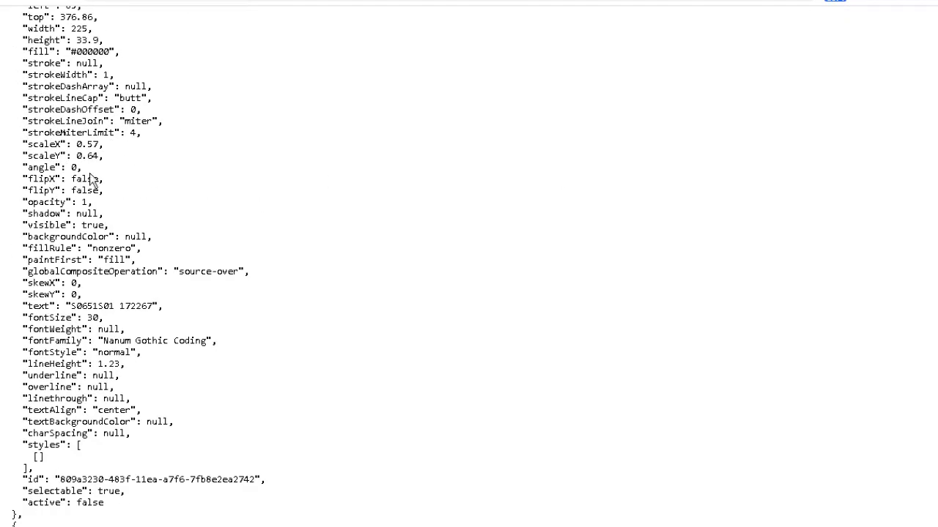
{"action": "scroll", "coordinate": [150, 176], "scroll_direction": "down", "scroll_amount": 4}
{"action": "left_click_drag", "start_coordinate": [44, 148], "coordinate": [28, 144]}
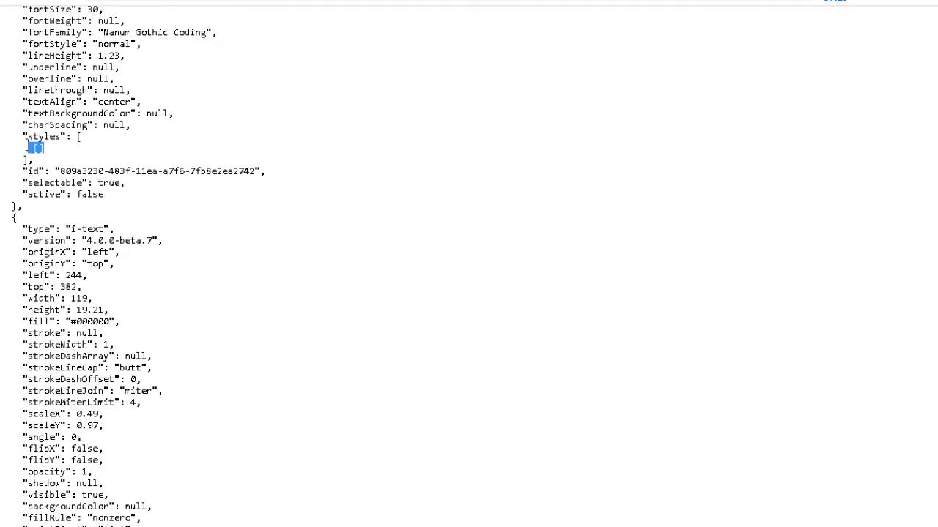
{"action": "scroll", "coordinate": [145, 260], "scroll_direction": "down", "scroll_amount": 1}
{"action": "scroll", "coordinate": [145, 260], "scroll_direction": "down", "scroll_amount": 4}
{"action": "scroll", "coordinate": [145, 260], "scroll_direction": "down", "scroll_amount": 4}
{"action": "scroll", "coordinate": [61, 183], "scroll_direction": "down", "scroll_amount": 1}
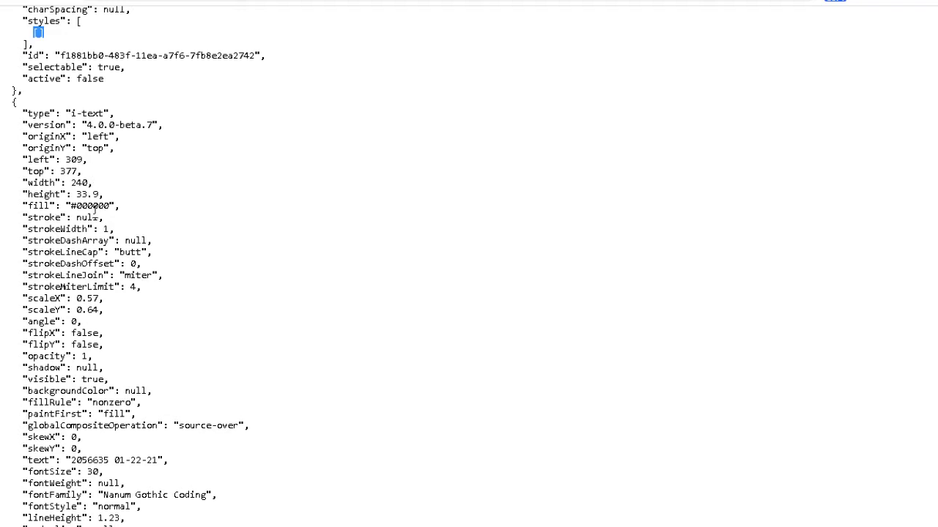
{"action": "left_click_drag", "start_coordinate": [105, 218], "coordinate": [13, 212]}
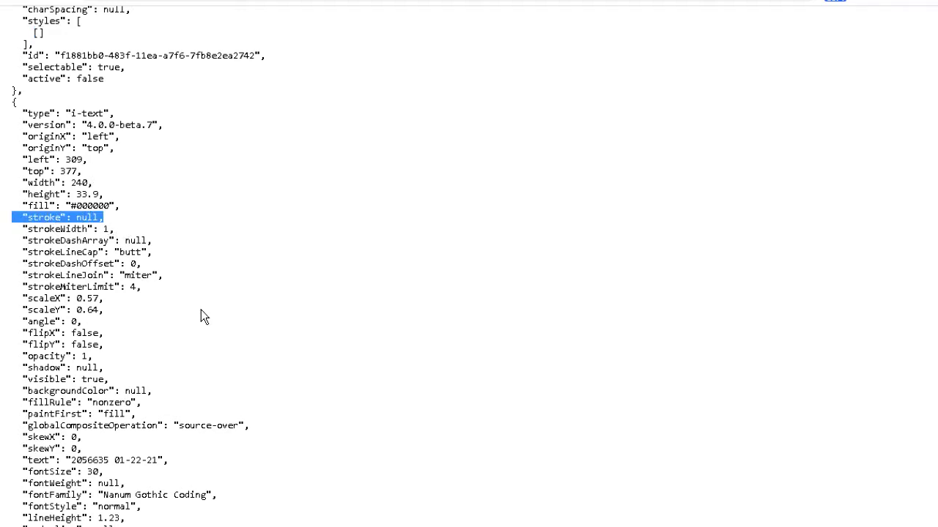
Leave the raw JSON file and bring up the JSON cleanup tool page
{"action": "scroll", "coordinate": [200, 310], "scroll_direction": "down", "scroll_amount": 3}
{"action": "scroll", "coordinate": [202, 310], "scroll_direction": "down", "scroll_amount": 4}
{"action": "scroll", "coordinate": [202, 310], "scroll_direction": "down", "scroll_amount": 3}
{"action": "scroll", "coordinate": [202, 310], "scroll_direction": "down", "scroll_amount": 3}
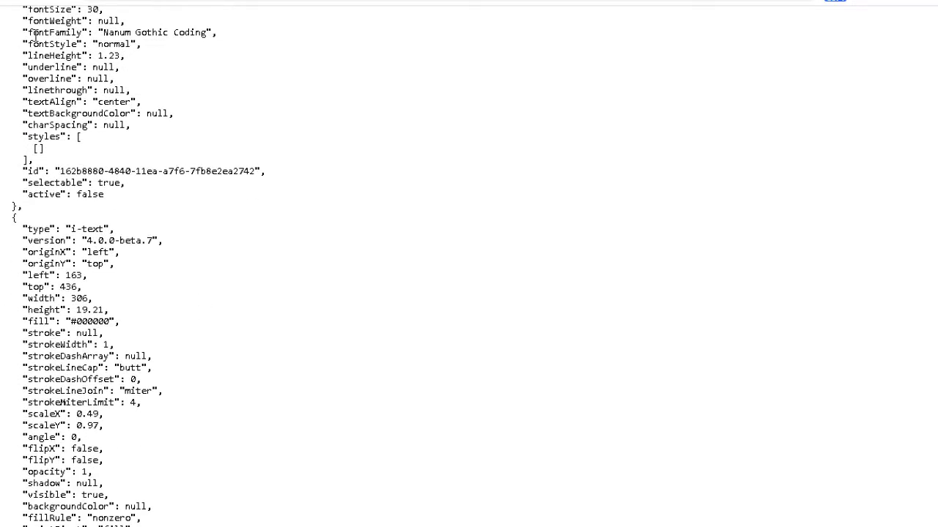
{"action": "key", "text": "ctrl+w"}
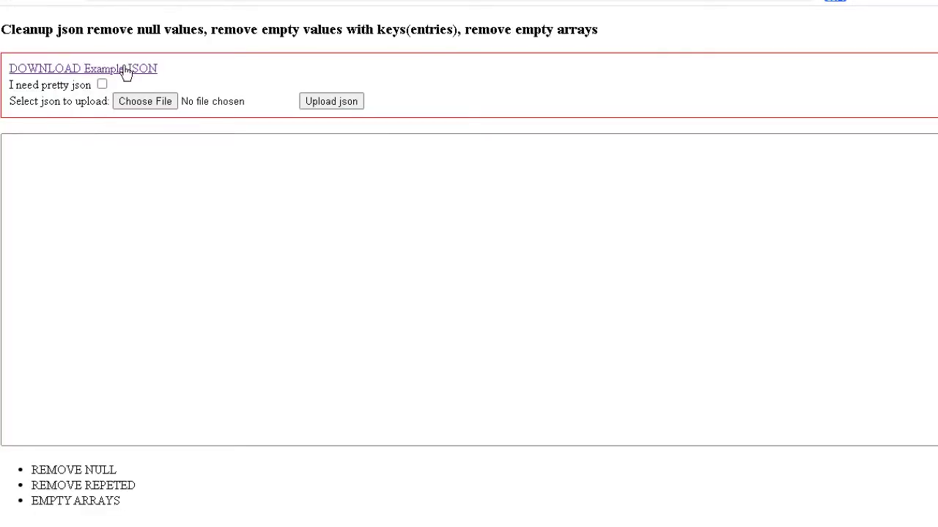
Choose json.json in the file picker as the file to upload
{"action": "left_click", "coordinate": [137, 109]}
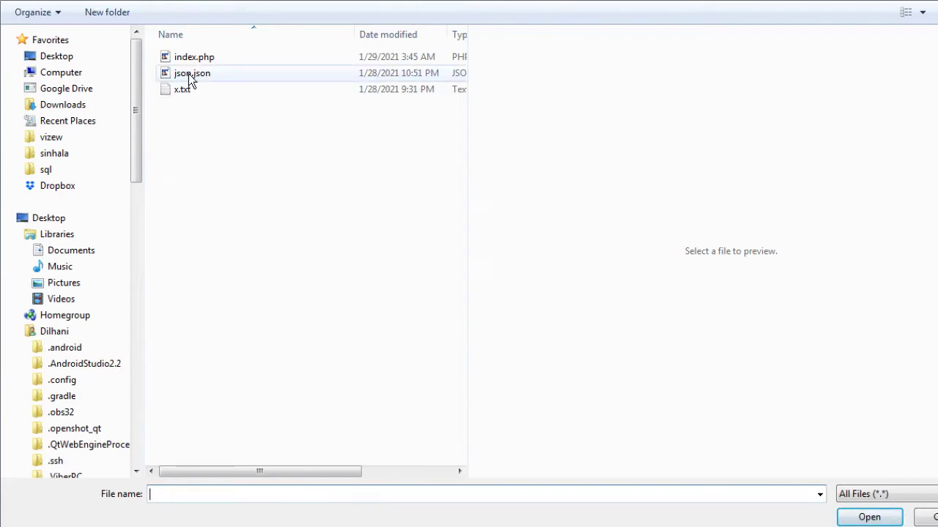
{"action": "left_click", "coordinate": [192, 74]}
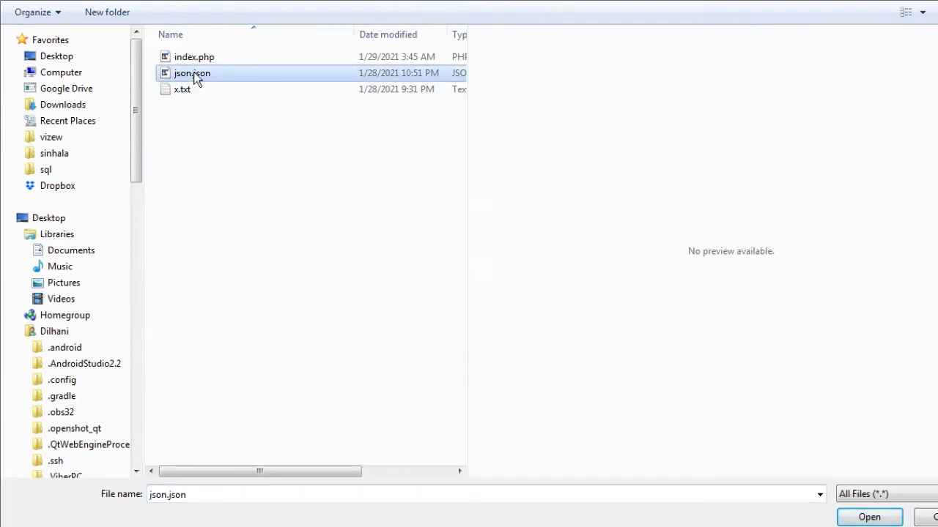
{"action": "double_click", "coordinate": [198, 75]}
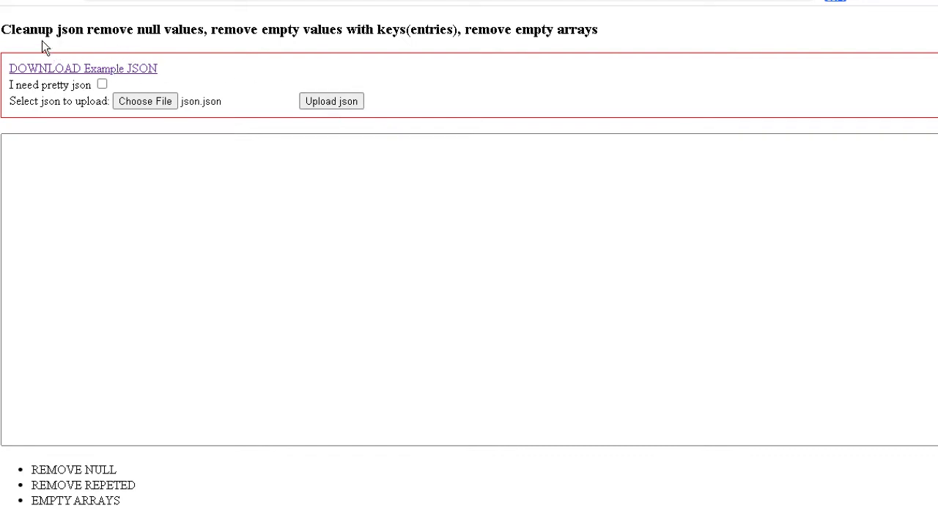
Upload json.json and check the GOOD JSON input and output validation messages
{"action": "left_click_drag", "start_coordinate": [5, 30], "coordinate": [198, 45]}
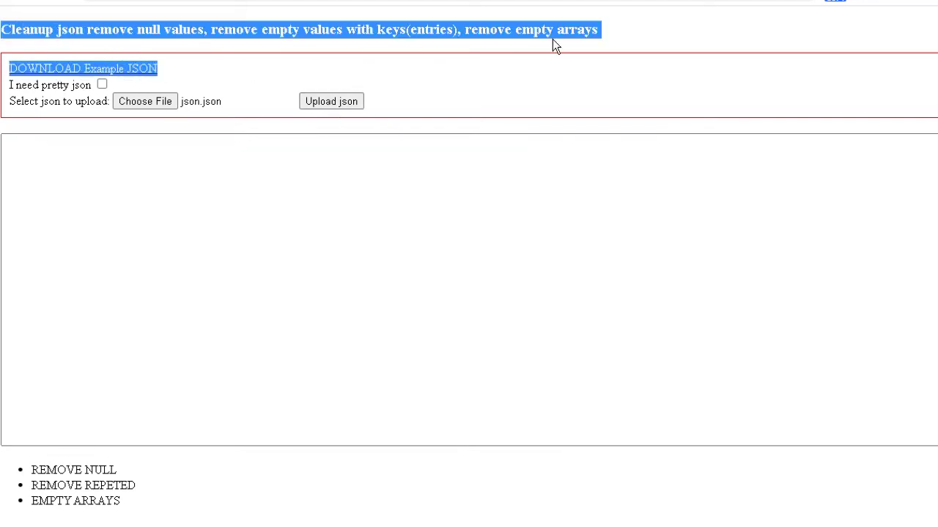
{"action": "left_click_drag", "start_coordinate": [520, 45], "coordinate": [599, 55]}
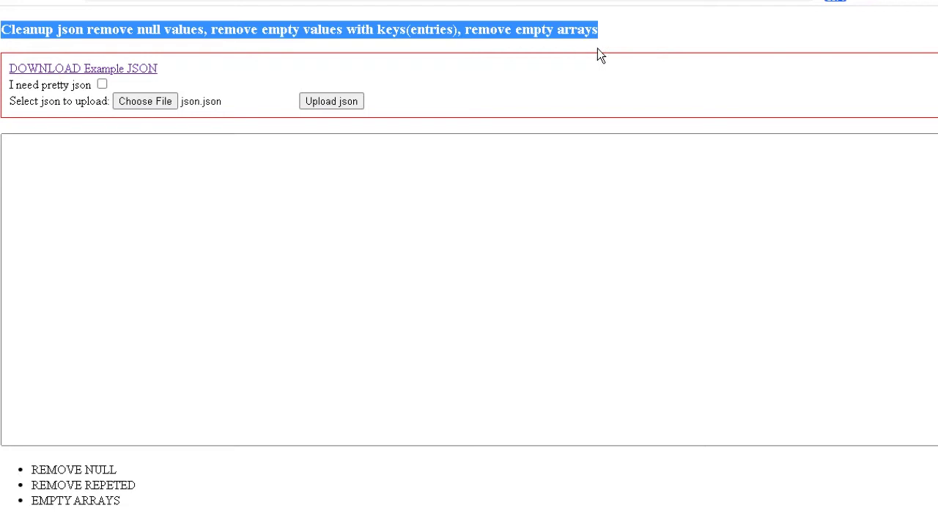
{"action": "left_click", "coordinate": [334, 107]}
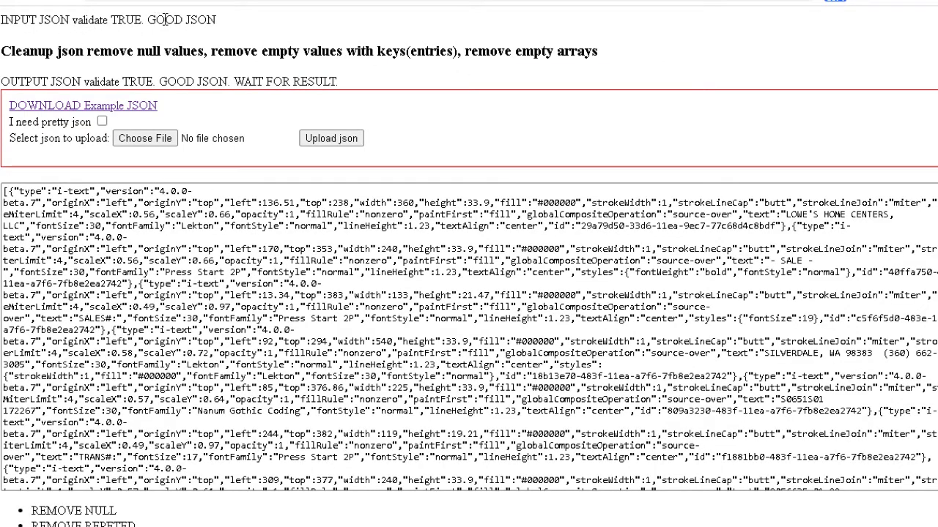
{"action": "left_click_drag", "start_coordinate": [148, 20], "coordinate": [218, 22]}
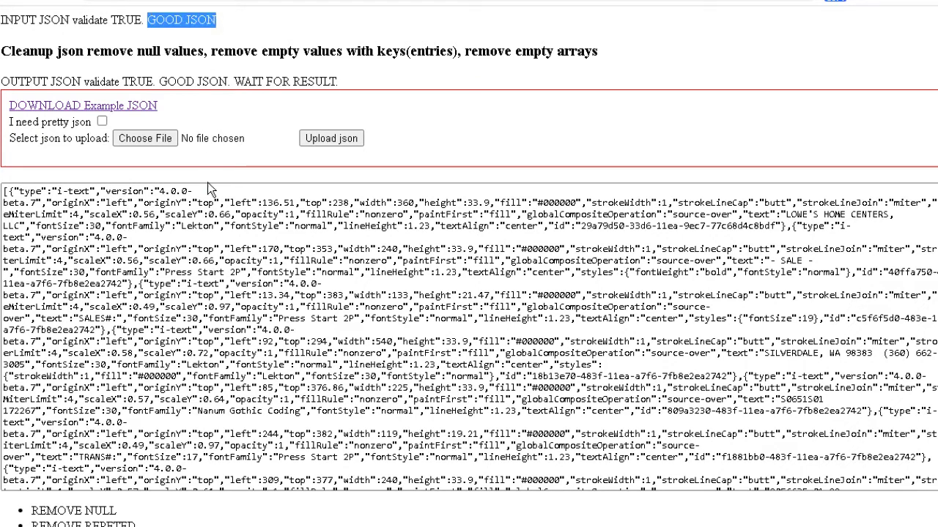
{"action": "left_click", "coordinate": [3, 81]}
{"action": "left_click_drag", "start_coordinate": [3, 82], "coordinate": [339, 81]}
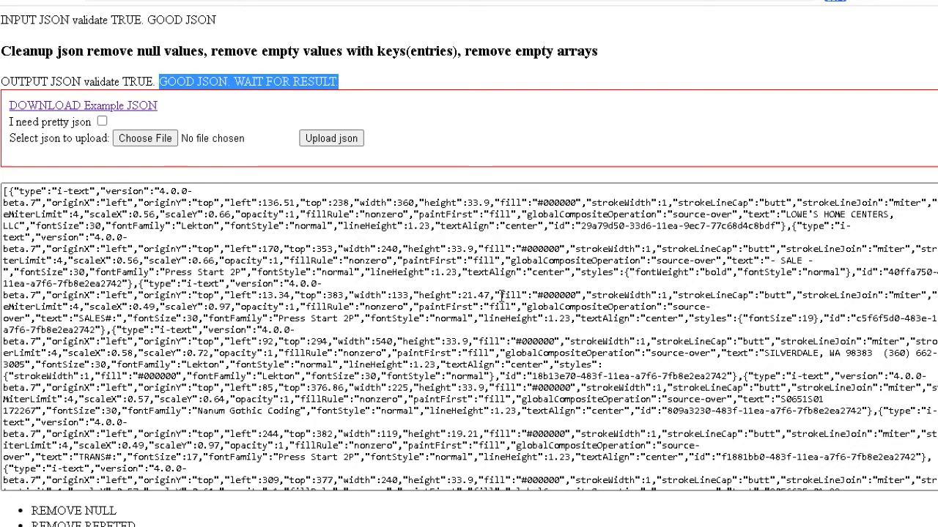
Select all of the compact cleaned JSON output and scroll through it
{"action": "left_click", "coordinate": [2, 232]}
{"action": "key", "text": "ctrl+a"}
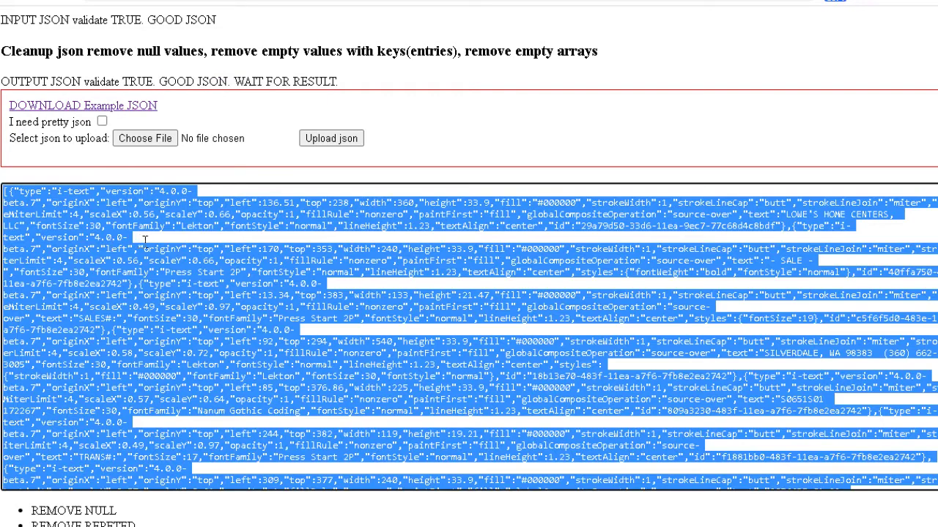
{"action": "scroll", "coordinate": [199, 253], "scroll_direction": "down", "scroll_amount": 5}
{"action": "scroll", "coordinate": [199, 253], "scroll_direction": "down", "scroll_amount": 3}
{"action": "scroll", "coordinate": [199, 255], "scroll_direction": "down", "scroll_amount": 3}
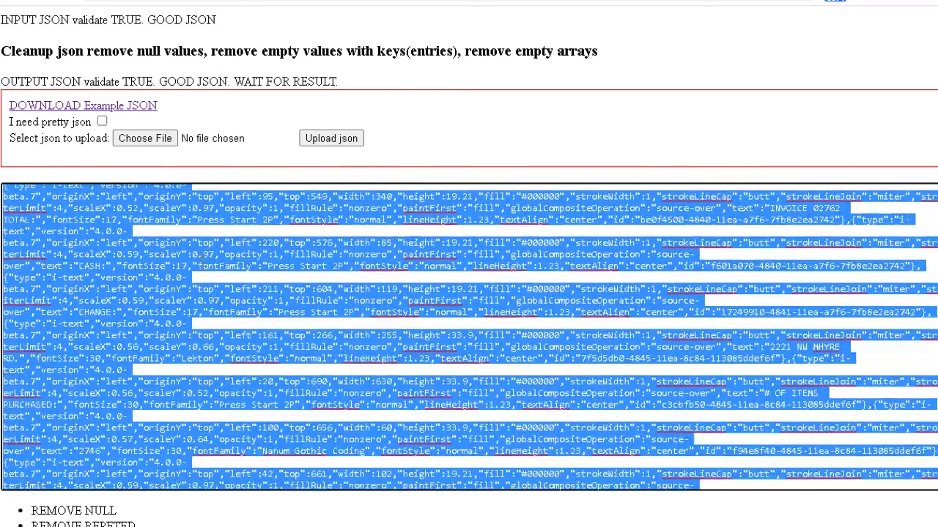
{"action": "scroll", "coordinate": [200, 257], "scroll_direction": "down", "scroll_amount": 3}
{"action": "scroll", "coordinate": [202, 262], "scroll_direction": "down", "scroll_amount": 3}
{"action": "scroll", "coordinate": [201, 263], "scroll_direction": "down", "scroll_amount": 2}
{"action": "left_click", "coordinate": [226, 275]}
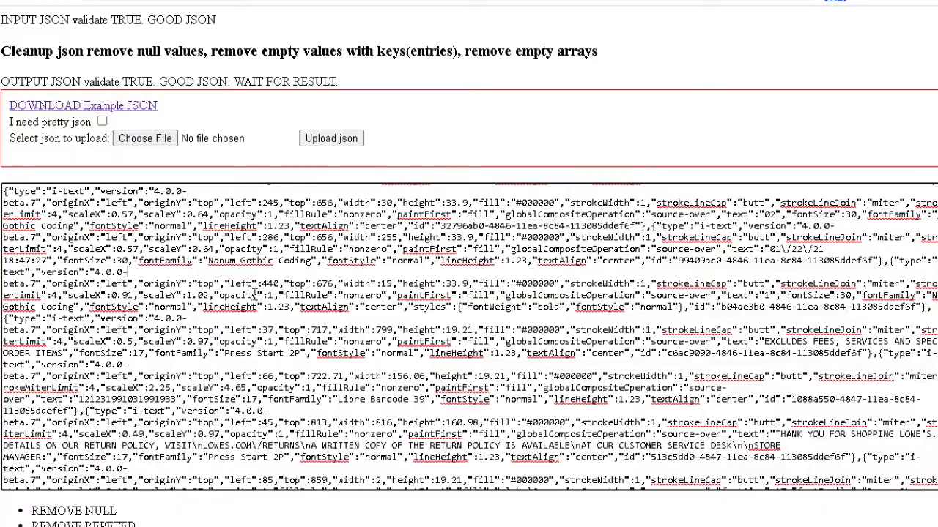
Review the rest of the output and enable the 'I need pretty json' option
{"action": "scroll", "coordinate": [264, 313], "scroll_direction": "down", "scroll_amount": 2}
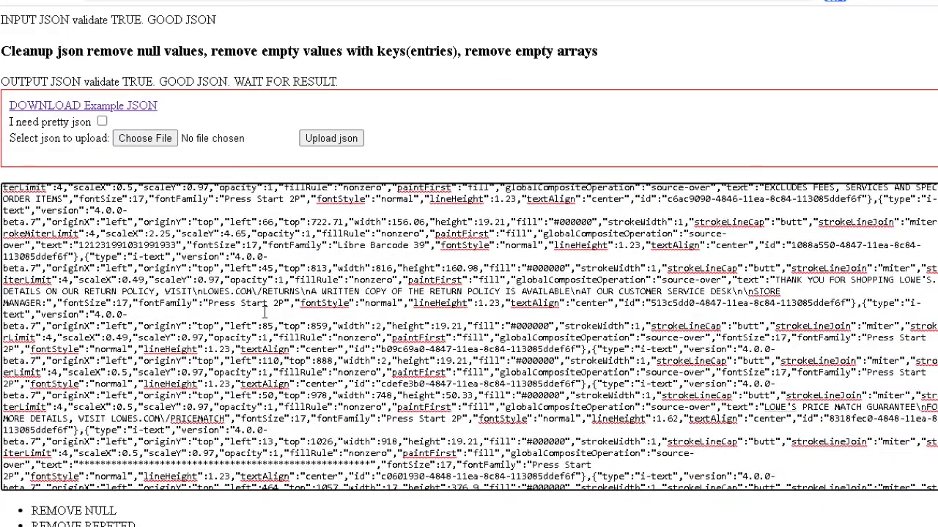
{"action": "scroll", "coordinate": [263, 313], "scroll_direction": "down", "scroll_amount": 1}
{"action": "scroll", "coordinate": [265, 311], "scroll_direction": "down", "scroll_amount": 2}
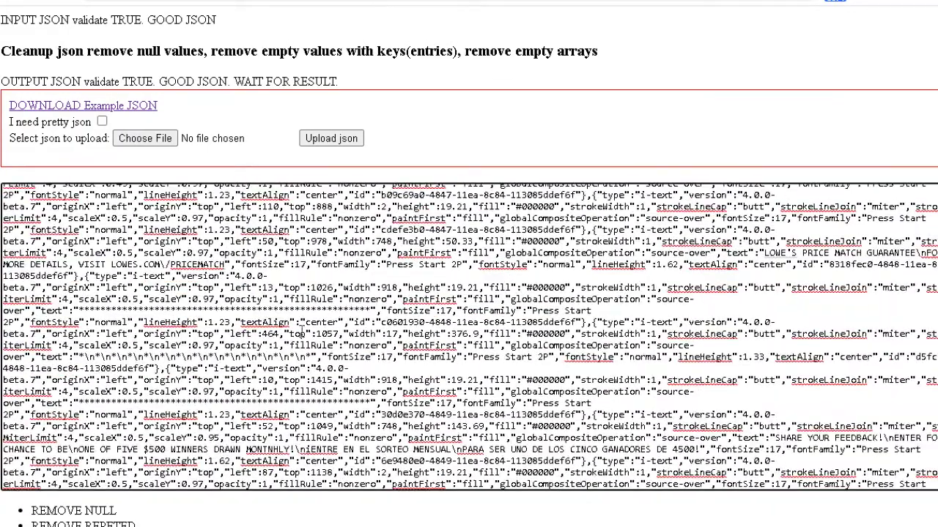
{"action": "scroll", "coordinate": [232, 345], "scroll_direction": "down", "scroll_amount": 2}
{"action": "scroll", "coordinate": [231, 345], "scroll_direction": "down", "scroll_amount": 1}
{"action": "scroll", "coordinate": [233, 344], "scroll_direction": "down", "scroll_amount": 1}
{"action": "scroll", "coordinate": [231, 345], "scroll_direction": "down", "scroll_amount": 2}
{"action": "scroll", "coordinate": [231, 344], "scroll_direction": "down", "scroll_amount": 2}
{"action": "scroll", "coordinate": [233, 343], "scroll_direction": "down", "scroll_amount": 2}
{"action": "scroll", "coordinate": [234, 341], "scroll_direction": "down", "scroll_amount": 2}
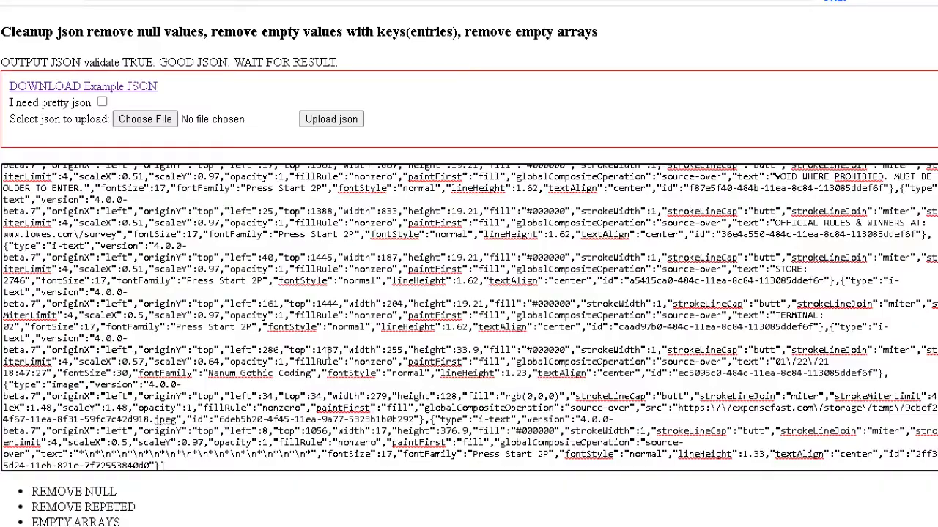
{"action": "scroll", "coordinate": [264, 425], "scroll_direction": "up", "scroll_amount": 2}
{"action": "scroll", "coordinate": [293, 388], "scroll_direction": "up", "scroll_amount": 2}
{"action": "scroll", "coordinate": [327, 350], "scroll_direction": "up", "scroll_amount": 2}
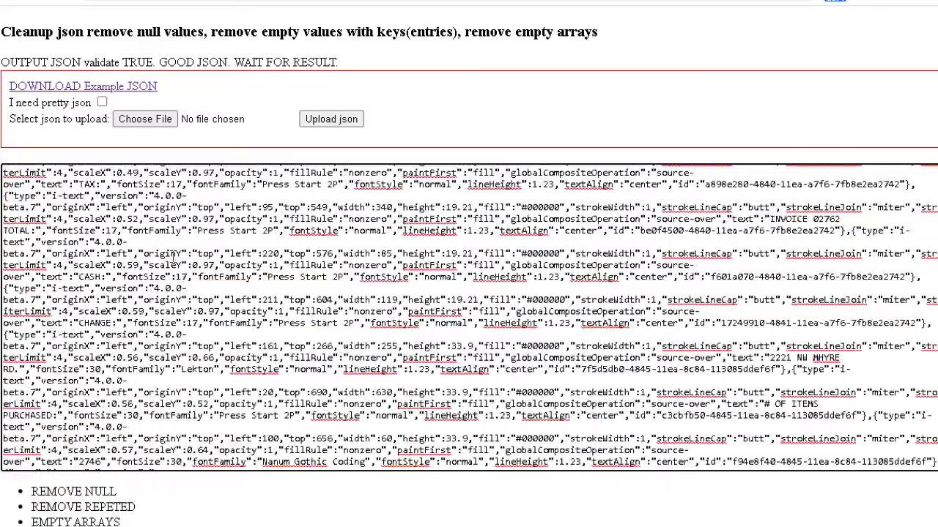
{"action": "left_click", "coordinate": [103, 102]}
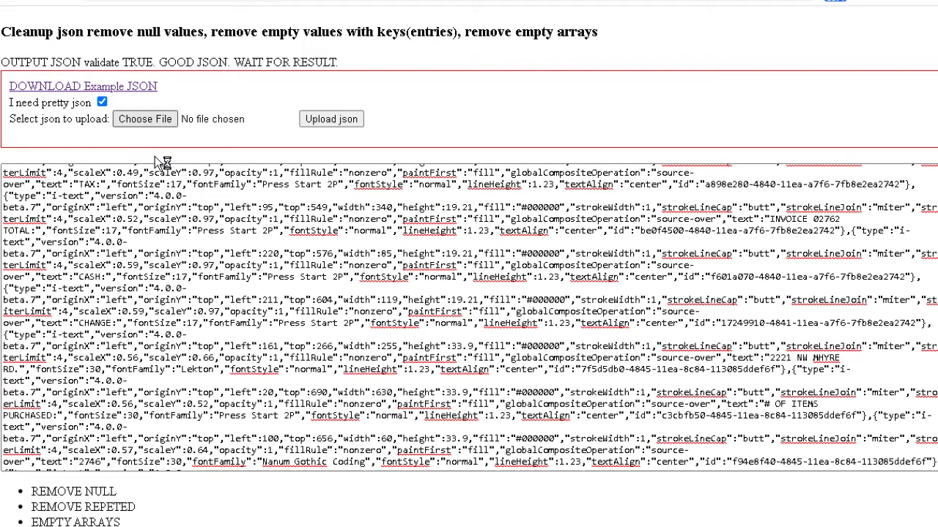
Choose json.json again and upload it for pretty-printed cleanup
{"action": "left_click", "coordinate": [128, 120]}
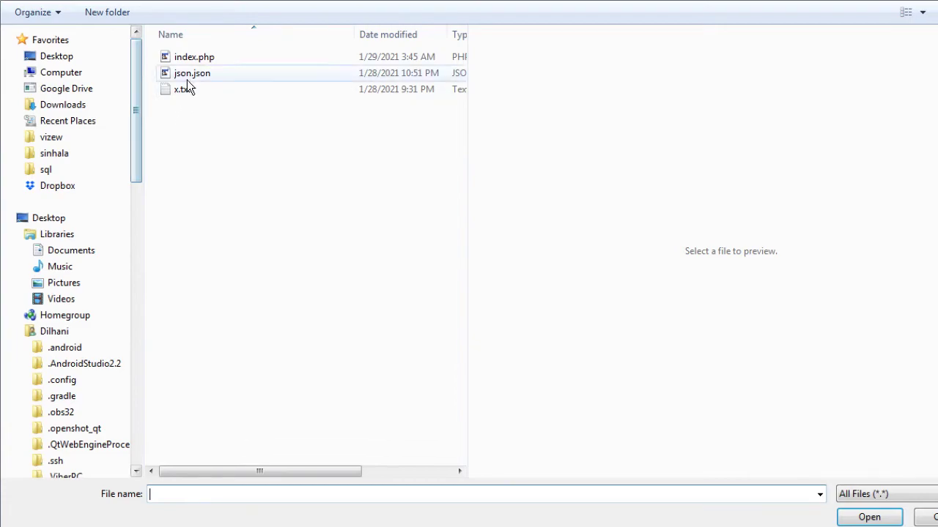
{"action": "left_click", "coordinate": [189, 75]}
{"action": "double_click", "coordinate": [189, 75]}
{"action": "left_click", "coordinate": [352, 117]}
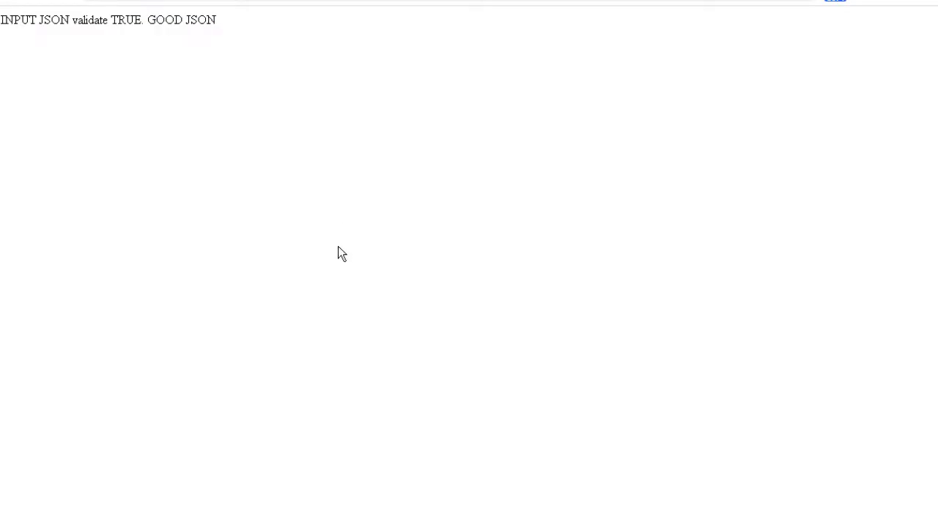
Inspect the formatted output, marking the SALE object's styles block
{"action": "scroll", "coordinate": [136, 271], "scroll_direction": "down", "scroll_amount": 3}
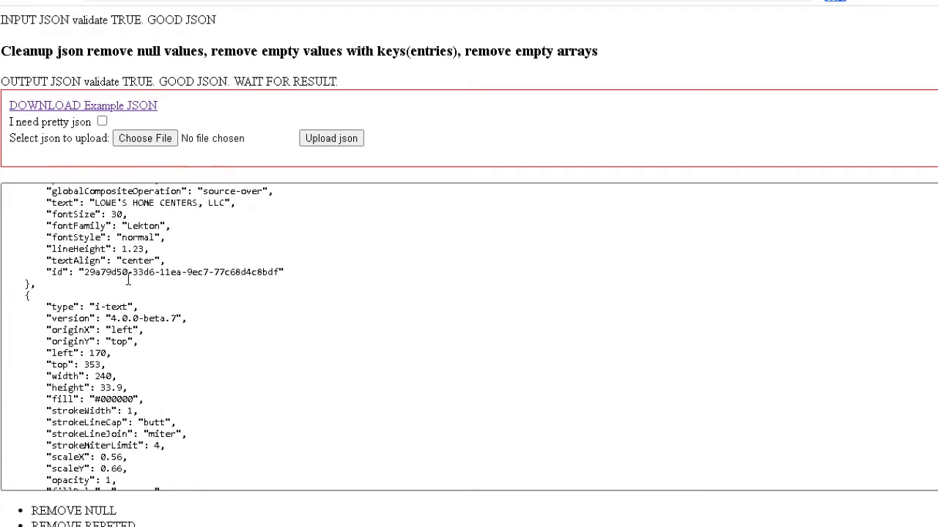
{"action": "scroll", "coordinate": [81, 227], "scroll_direction": "up", "scroll_amount": 1}
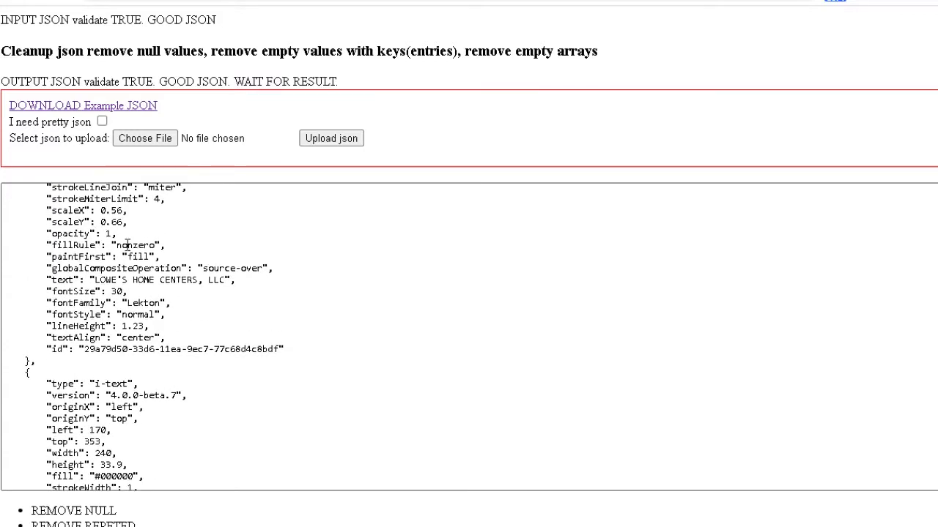
{"action": "scroll", "coordinate": [129, 246], "scroll_direction": "up", "scroll_amount": 1}
{"action": "scroll", "coordinate": [128, 247], "scroll_direction": "down", "scroll_amount": 2}
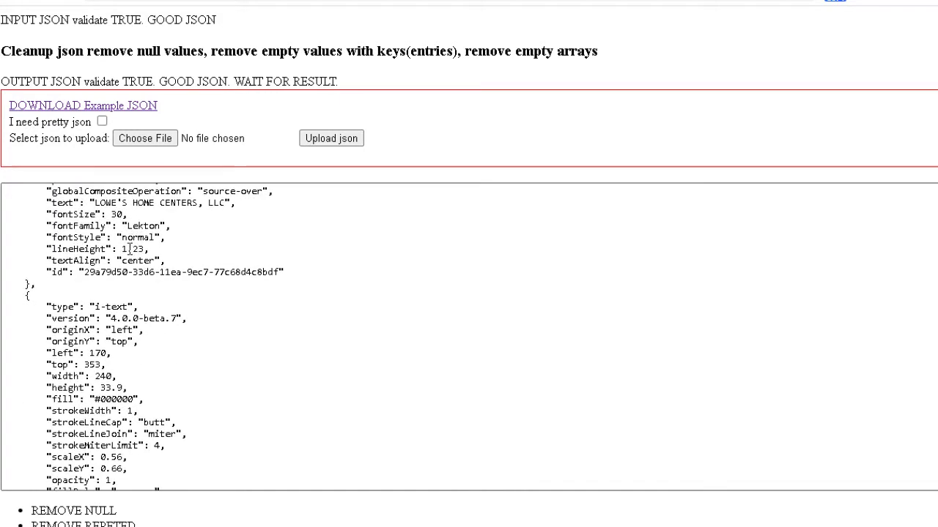
{"action": "scroll", "coordinate": [123, 300], "scroll_direction": "down", "scroll_amount": 1}
{"action": "scroll", "coordinate": [123, 300], "scroll_direction": "down", "scroll_amount": 2}
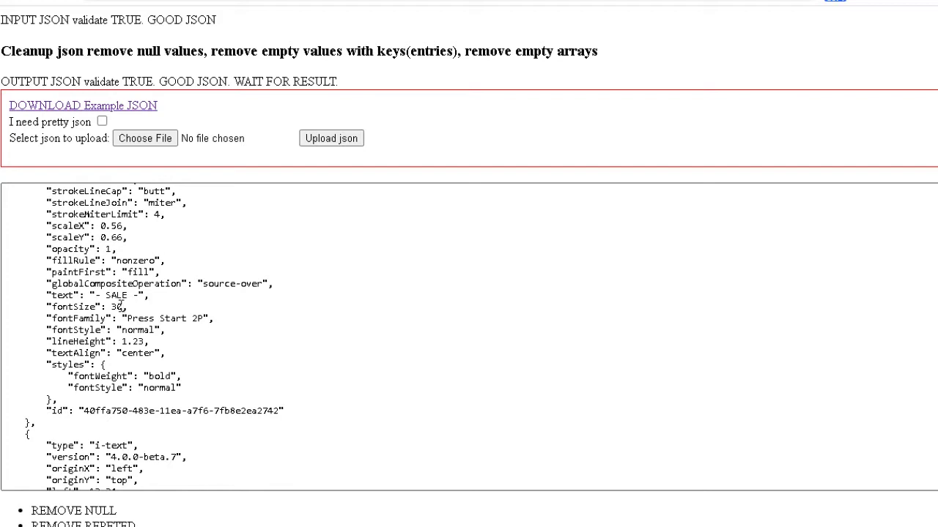
{"action": "scroll", "coordinate": [144, 303], "scroll_direction": "down", "scroll_amount": 1}
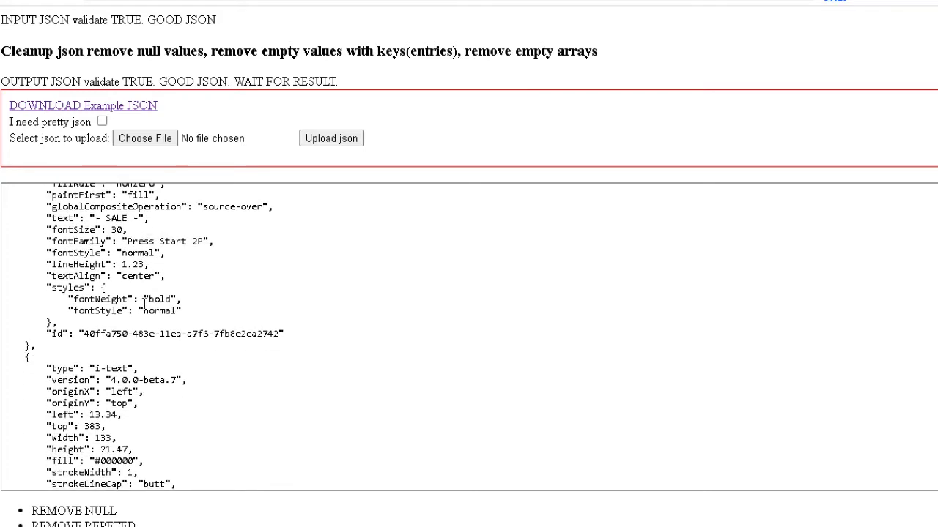
{"action": "left_click_drag", "start_coordinate": [43, 287], "coordinate": [192, 322]}
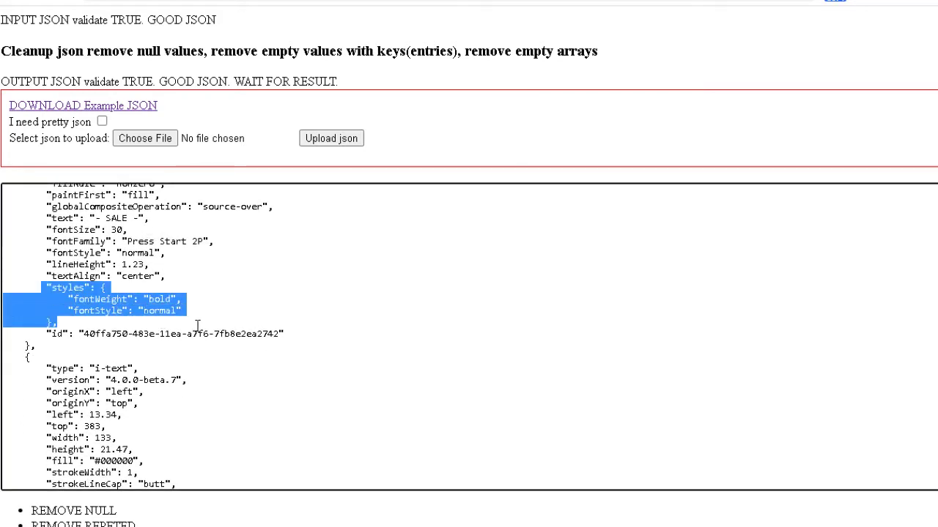
{"action": "key", "text": "ctrl+a"}
{"action": "left_click_drag", "start_coordinate": [36, 287], "coordinate": [192, 310]}
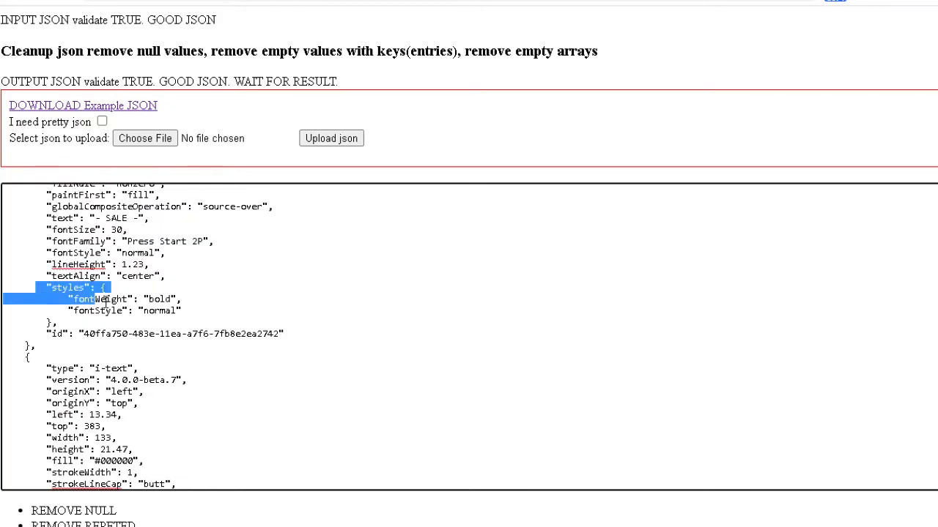
{"action": "key", "text": "ctrl+a"}
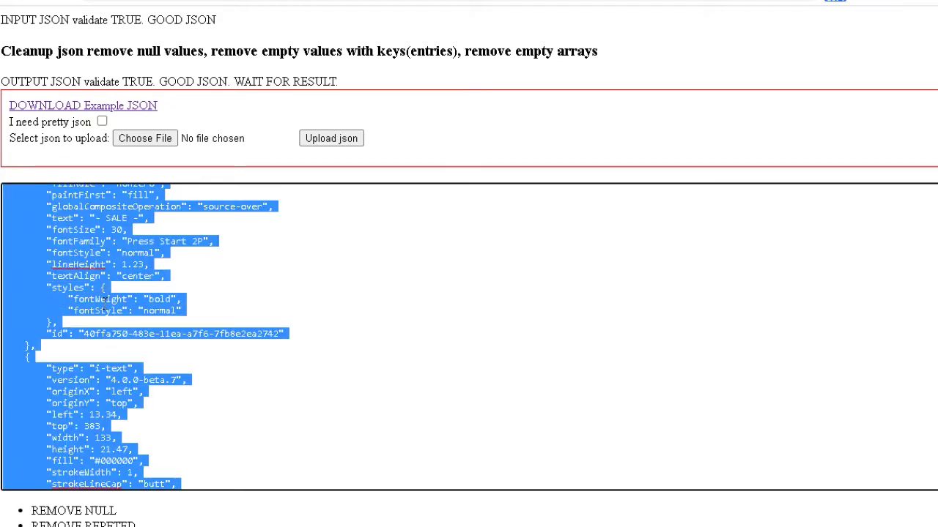
{"action": "scroll", "coordinate": [106, 303], "scroll_direction": "down", "scroll_amount": 1}
{"action": "left_click", "coordinate": [149, 312]}
Mark the SILVERDALE object's styles entries down to its id in the formatted output
{"action": "scroll", "coordinate": [184, 316], "scroll_direction": "down", "scroll_amount": 2}
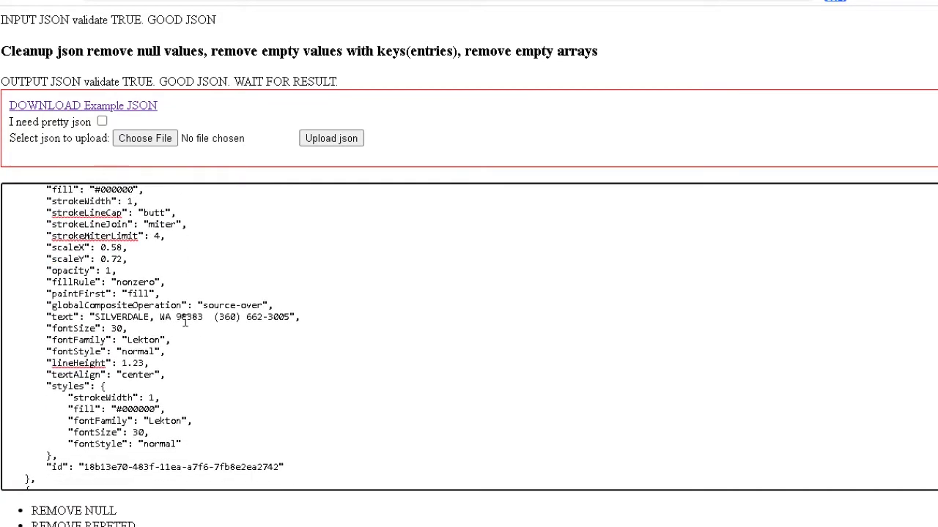
{"action": "scroll", "coordinate": [185, 320], "scroll_direction": "down", "scroll_amount": 3}
{"action": "scroll", "coordinate": [137, 273], "scroll_direction": "up", "scroll_amount": 1}
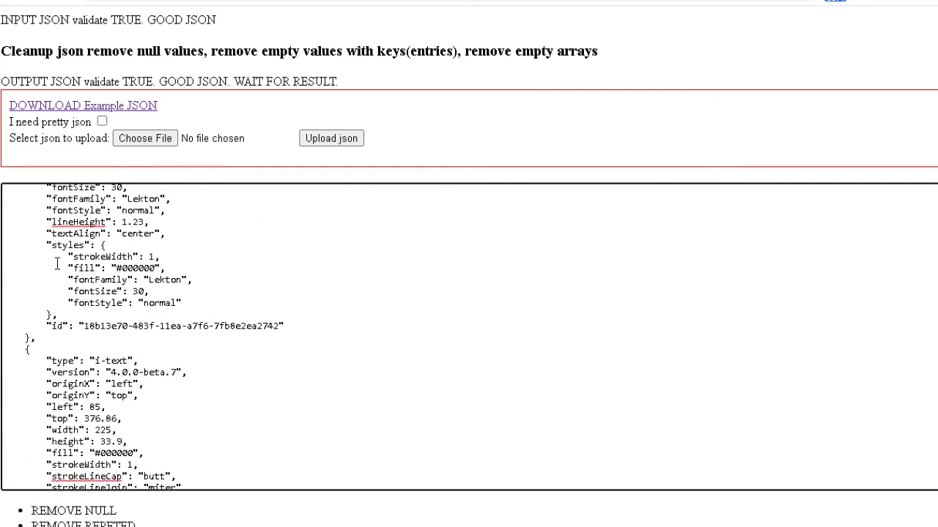
{"action": "left_click_drag", "start_coordinate": [57, 263], "coordinate": [257, 300]}
{"action": "key", "text": "ctrl+a"}
{"action": "left_click", "coordinate": [100, 268]}
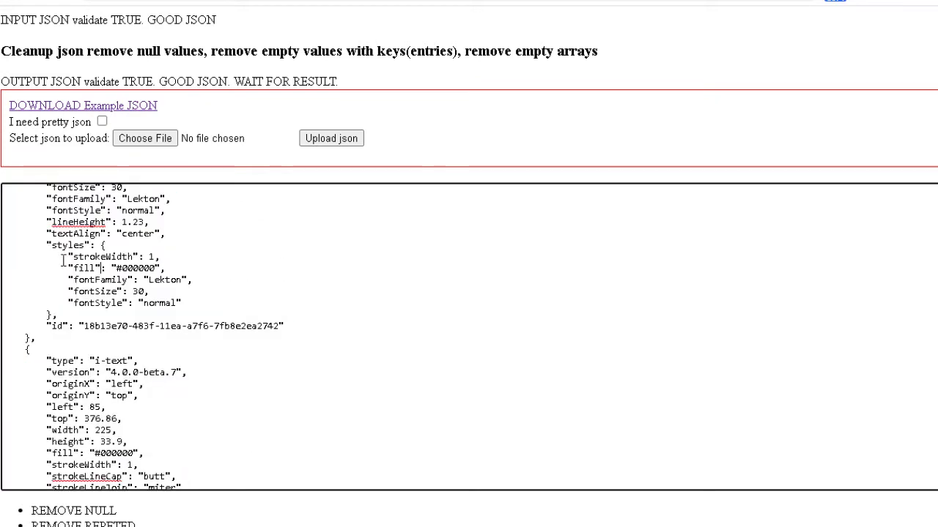
{"action": "left_click_drag", "start_coordinate": [66, 254], "coordinate": [291, 329]}
{"action": "key", "text": "ctrl+a"}
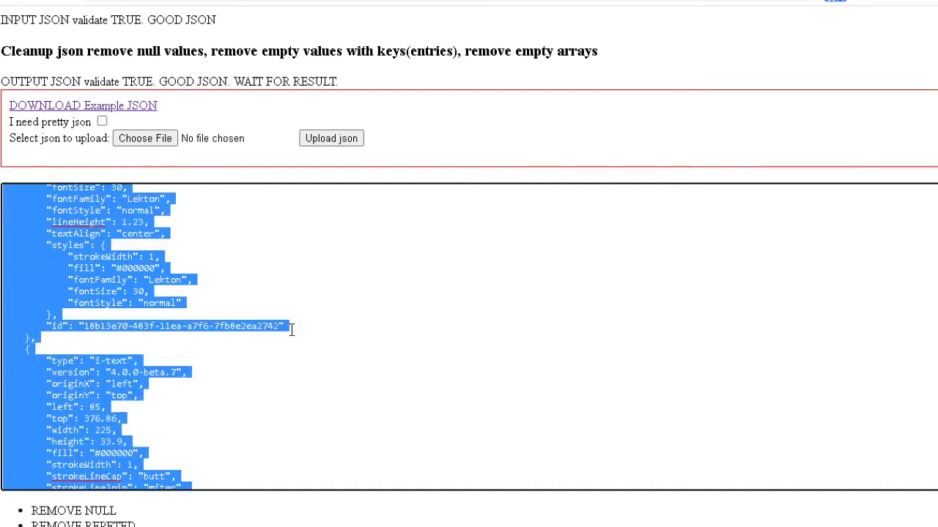
Open the original example JSON and mark its null-valued style entries for comparison
{"action": "left_click", "coordinate": [139, 109]}
{"action": "scroll", "coordinate": [193, 275], "scroll_direction": "down", "scroll_amount": 6}
{"action": "scroll", "coordinate": [192, 272], "scroll_direction": "down", "scroll_amount": 1}
{"action": "scroll", "coordinate": [197, 268], "scroll_direction": "down", "scroll_amount": 5}
{"action": "scroll", "coordinate": [199, 266], "scroll_direction": "down", "scroll_amount": 4}
{"action": "scroll", "coordinate": [200, 267], "scroll_direction": "down", "scroll_amount": 4}
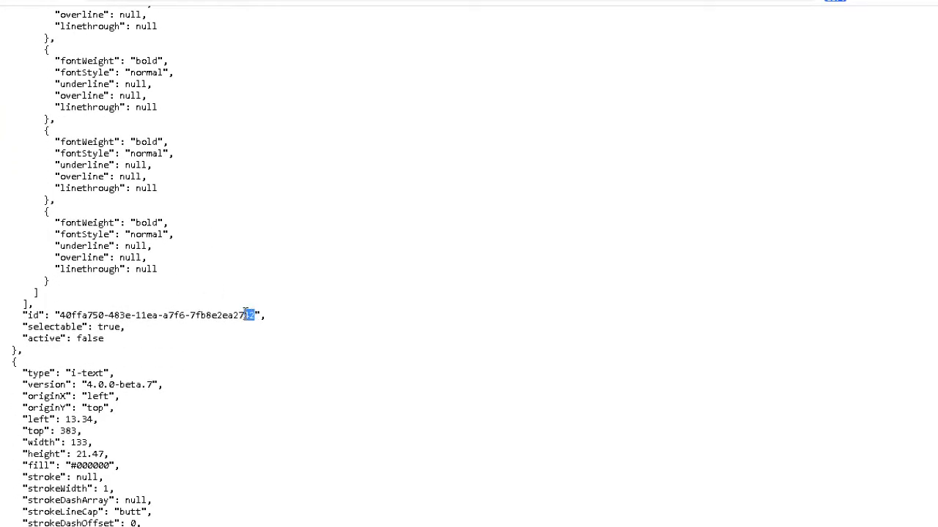
{"action": "mouse_move", "coordinate": [207, 273]}
{"action": "left_mouse_down"}
{"action": "mouse_move", "coordinate": [131, 191]}
{"action": "mouse_move", "coordinate": [108, 146]}
{"action": "mouse_move", "coordinate": [24, 258]}
{"action": "left_mouse_up"}
{"action": "scroll", "coordinate": [129, 148], "scroll_direction": "up", "scroll_amount": 3}
{"action": "scroll", "coordinate": [118, 146], "scroll_direction": "up", "scroll_amount": 3}
{"action": "scroll", "coordinate": [108, 146], "scroll_direction": "up", "scroll_amount": 3}
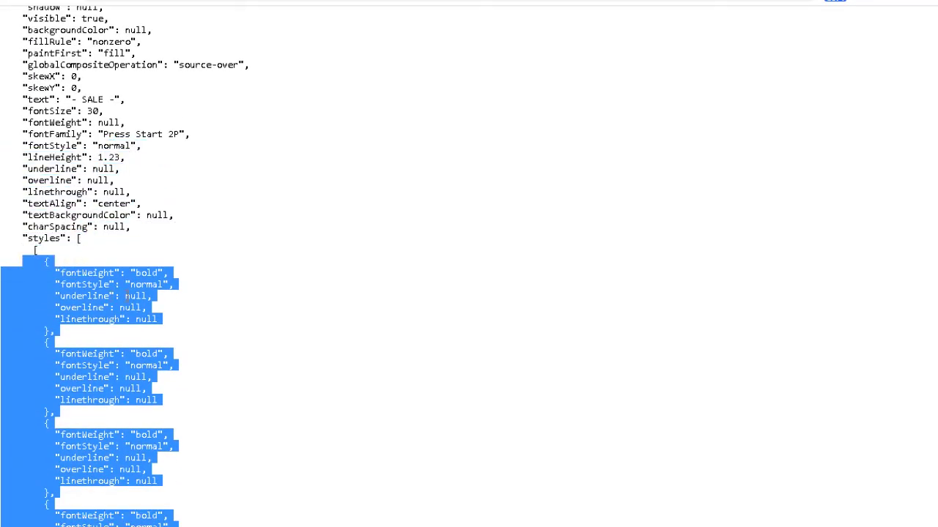
Return to the cleanup tool and scroll to the merged bold/normal styles block
{"action": "left_click", "coordinate": [6, 3]}
{"action": "scroll", "coordinate": [243, 288], "scroll_direction": "down", "scroll_amount": 2}
{"action": "scroll", "coordinate": [232, 286], "scroll_direction": "down", "scroll_amount": 3}
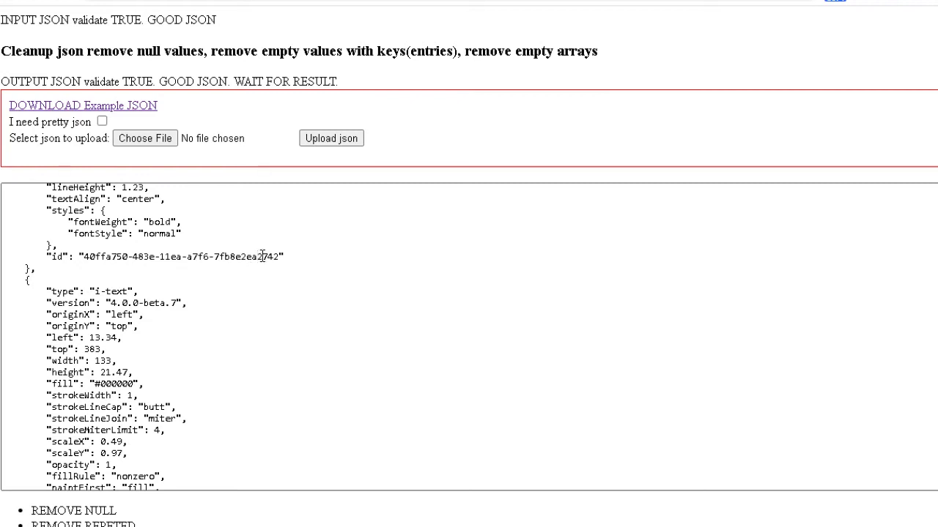
Look through the cleaned JSON output, including the styles block, down to its last objects
{"action": "key", "text": "ctrl+a"}
{"action": "scroll", "coordinate": [227, 314], "scroll_direction": "up", "scroll_amount": 2}
{"action": "left_click", "coordinate": [205, 329]}
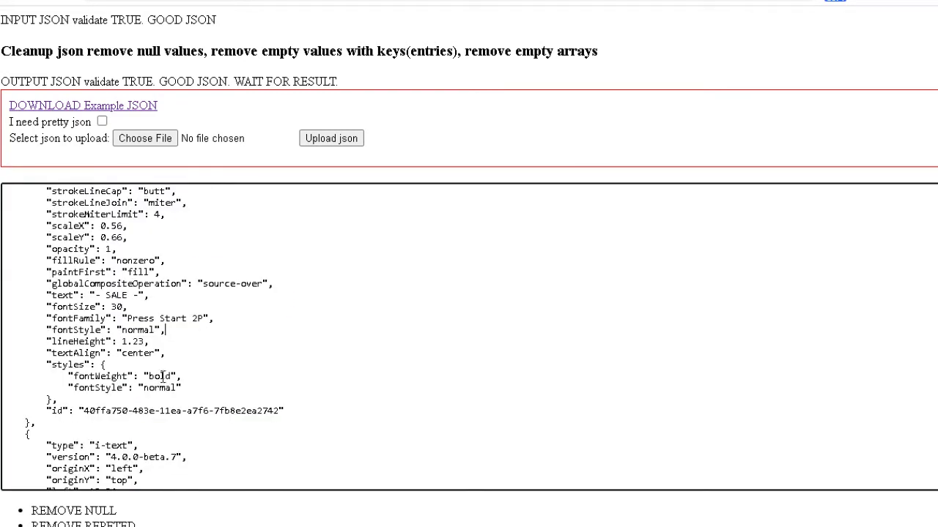
{"action": "left_click_drag", "start_coordinate": [7, 364], "coordinate": [210, 398]}
{"action": "key", "text": "ctrl+a"}
{"action": "scroll", "coordinate": [277, 416], "scroll_direction": "down", "scroll_amount": 1}
{"action": "scroll", "coordinate": [276, 415], "scroll_direction": "down", "scroll_amount": 1}
{"action": "scroll", "coordinate": [276, 414], "scroll_direction": "down", "scroll_amount": 3}
{"action": "scroll", "coordinate": [277, 414], "scroll_direction": "down", "scroll_amount": 1}
{"action": "left_click", "coordinate": [278, 413]}
{"action": "scroll", "coordinate": [277, 412], "scroll_direction": "down", "scroll_amount": 3}
{"action": "scroll", "coordinate": [276, 413], "scroll_direction": "down", "scroll_amount": 3}
{"action": "scroll", "coordinate": [277, 413], "scroll_direction": "down", "scroll_amount": 3}
{"action": "scroll", "coordinate": [278, 413], "scroll_direction": "down", "scroll_amount": 1}
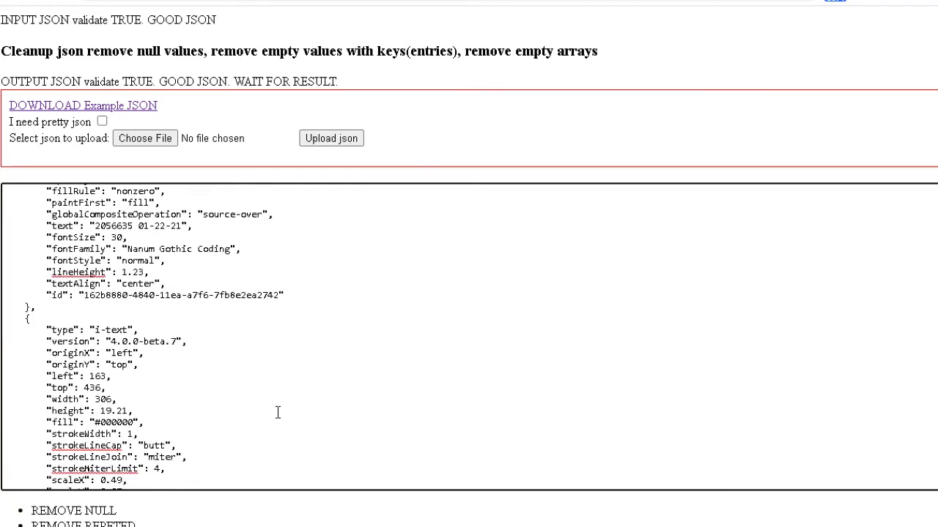
{"action": "scroll", "coordinate": [277, 414], "scroll_direction": "down", "scroll_amount": 3}
{"action": "scroll", "coordinate": [278, 413], "scroll_direction": "down", "scroll_amount": 3}
{"action": "scroll", "coordinate": [278, 413], "scroll_direction": "down", "scroll_amount": 3}
{"action": "scroll", "coordinate": [277, 413], "scroll_direction": "down", "scroll_amount": 2}
{"action": "scroll", "coordinate": [277, 412], "scroll_direction": "down", "scroll_amount": 3}
{"action": "scroll", "coordinate": [277, 412], "scroll_direction": "down", "scroll_amount": 5}
{"action": "scroll", "coordinate": [391, 380], "scroll_direction": "down", "scroll_amount": 3}
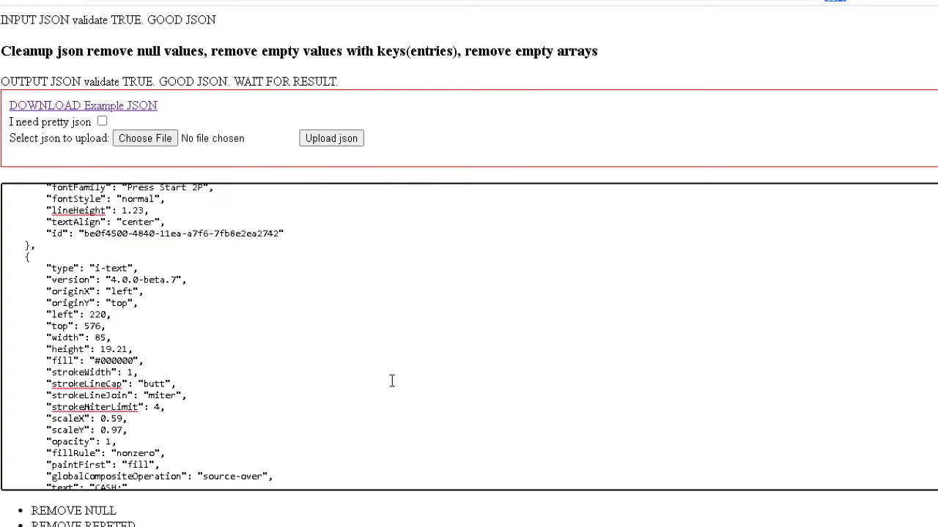
{"action": "scroll", "coordinate": [476, 377], "scroll_direction": "down", "scroll_amount": 5}
{"action": "scroll", "coordinate": [469, 336], "scroll_direction": "down", "scroll_amount": 1}
{"action": "scroll", "coordinate": [469, 336], "scroll_direction": "down", "scroll_amount": 6}
{"action": "scroll", "coordinate": [469, 336], "scroll_direction": "down", "scroll_amount": 7}
{"action": "scroll", "coordinate": [468, 336], "scroll_direction": "down", "scroll_amount": 3}
{"action": "scroll", "coordinate": [528, 315], "scroll_direction": "down", "scroll_amount": 1}
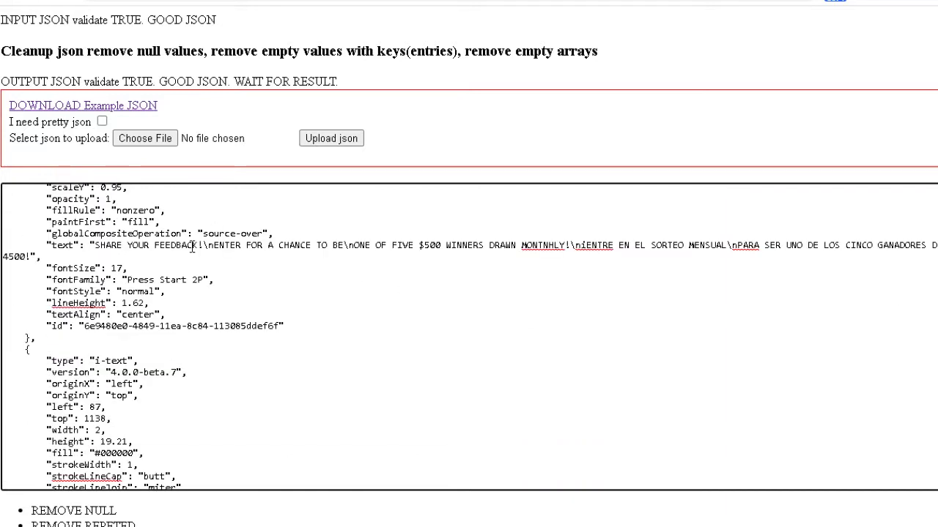
Copy the entire cleaned JSON output and open a blank Notepad document
{"action": "key", "text": "ctrl+a"}
{"action": "right_click", "coordinate": [161, 252]}
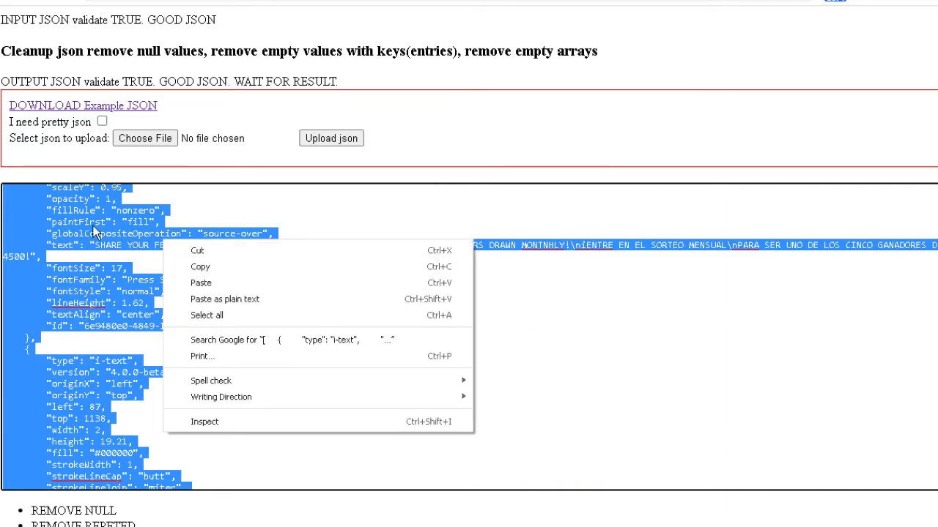
{"action": "left_click", "coordinate": [247, 267]}
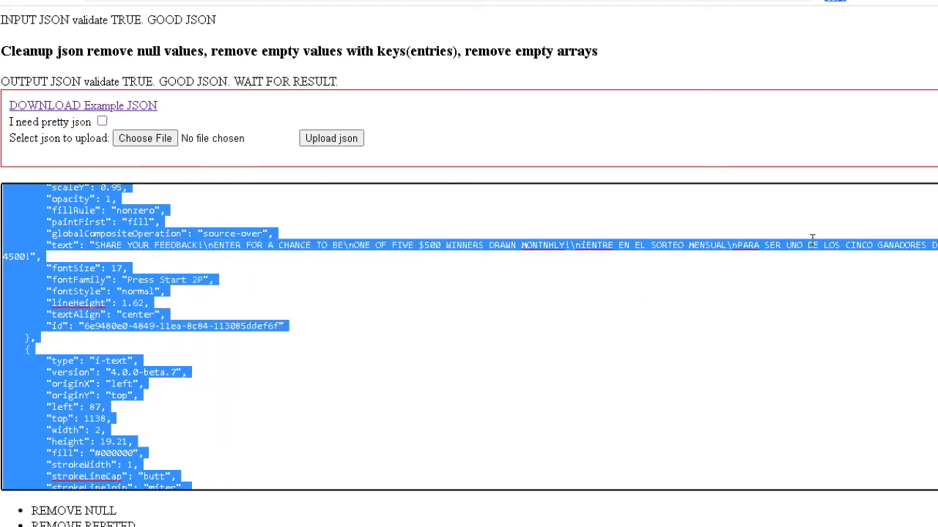
{"action": "left_click", "coordinate": [878, 108]}
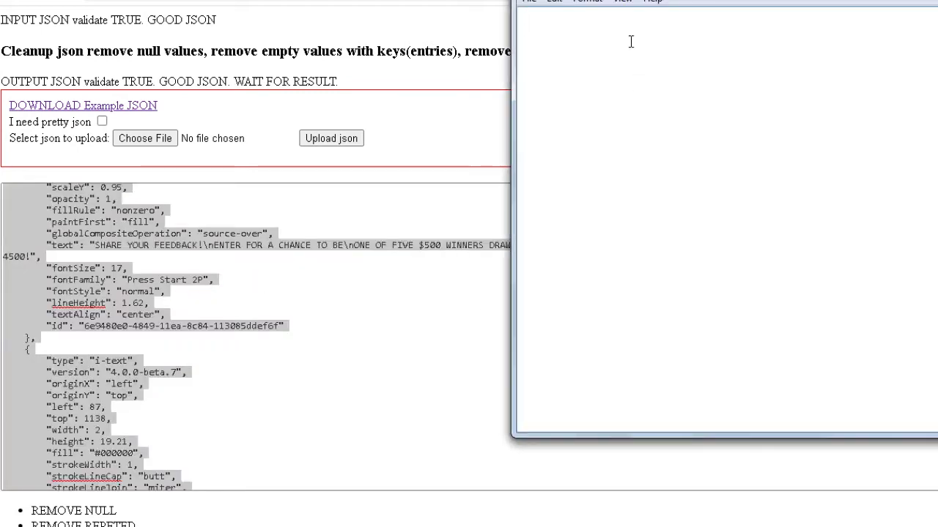
{"action": "left_click_drag", "start_coordinate": [624, 2], "coordinate": [309, 55]}
{"action": "right_click", "coordinate": [303, 108]}
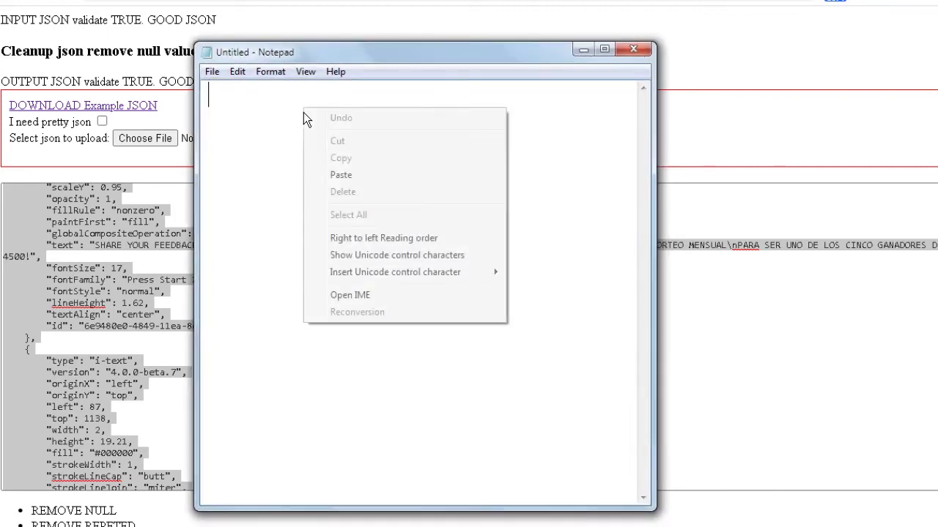
{"action": "left_click", "coordinate": [340, 175]}
{"action": "scroll", "coordinate": [382, 295], "scroll_direction": "up", "scroll_amount": 4}
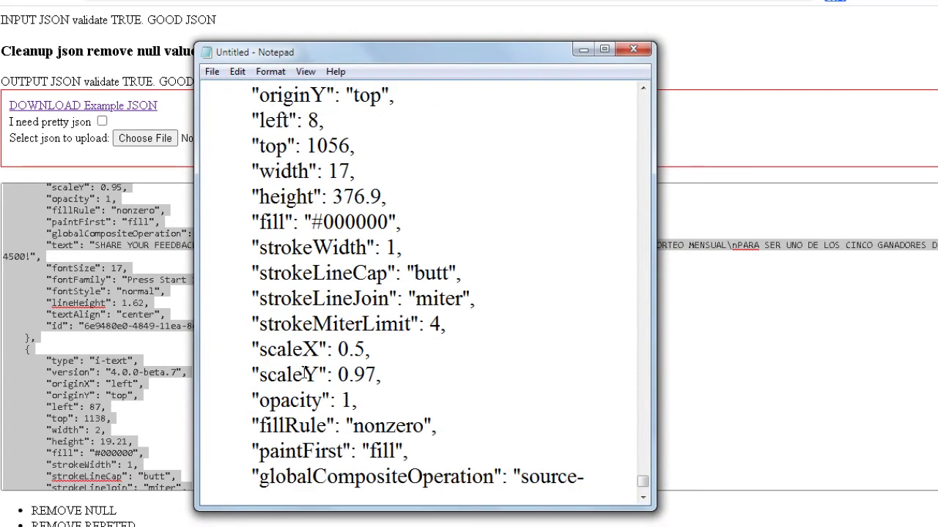
{"action": "scroll", "coordinate": [382, 295], "scroll_direction": "up", "scroll_amount": 1}
{"action": "scroll", "coordinate": [632, 56], "scroll_direction": "up", "scroll_amount": 4}
{"action": "scroll", "coordinate": [632, 56], "scroll_direction": "up", "scroll_amount": 2}
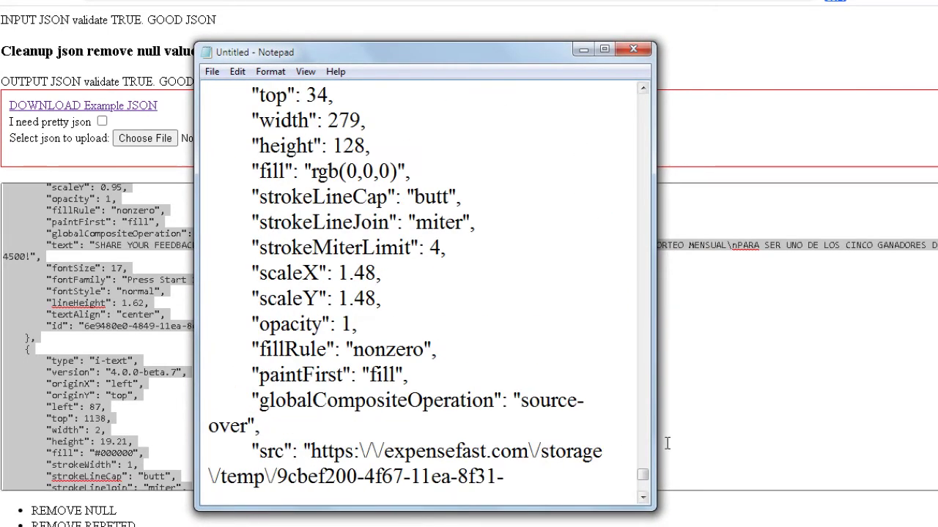
{"action": "mouse_move", "coordinate": [641, 475]}
{"action": "left_mouse_down"}
{"action": "mouse_move", "coordinate": [646, 495]}
{"action": "mouse_move", "coordinate": [675, 176]}
{"action": "mouse_move", "coordinate": [669, 94]}
{"action": "left_mouse_up"}
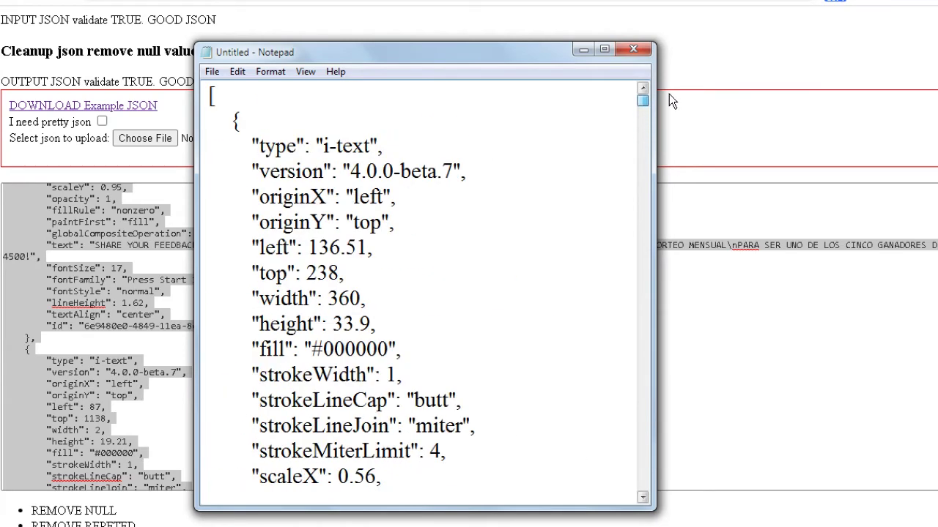
{"action": "left_click", "coordinate": [634, 51]}
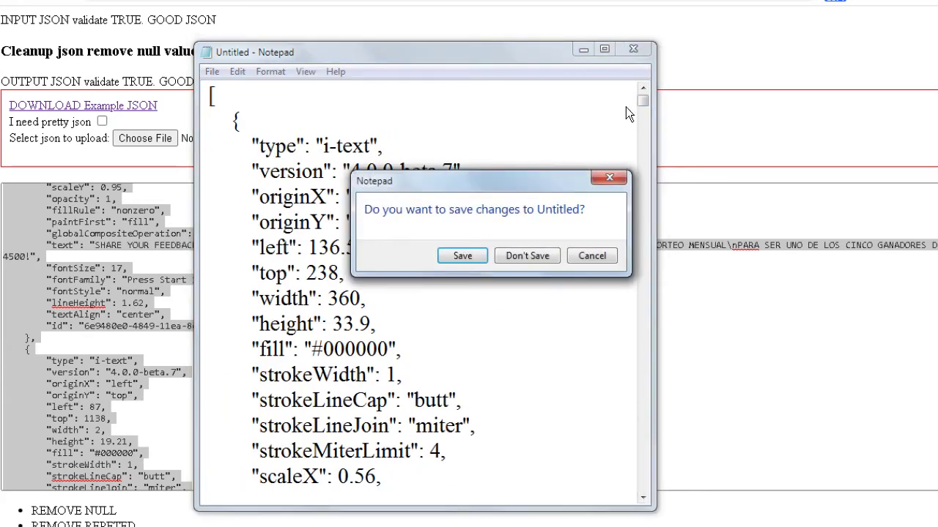
{"action": "left_click", "coordinate": [527, 256]}
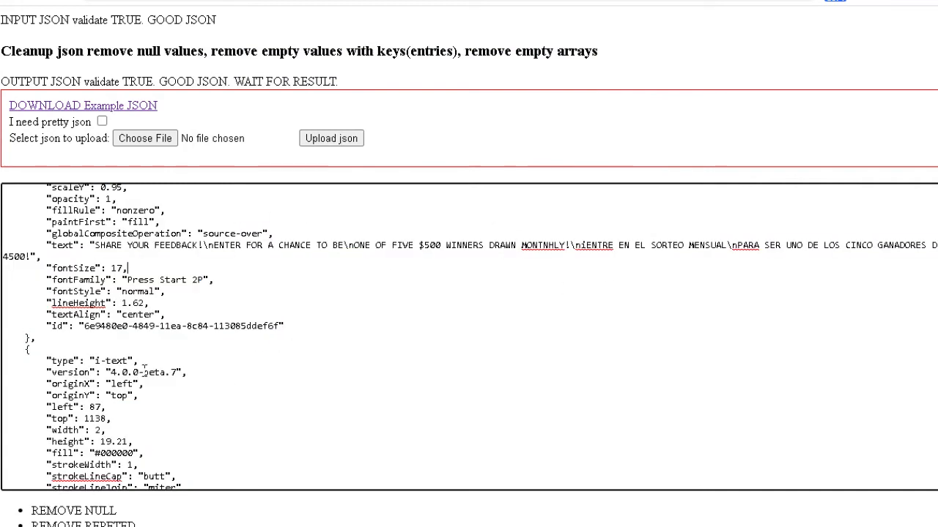
{"action": "scroll", "coordinate": [147, 337], "scroll_direction": "down", "scroll_amount": 5}
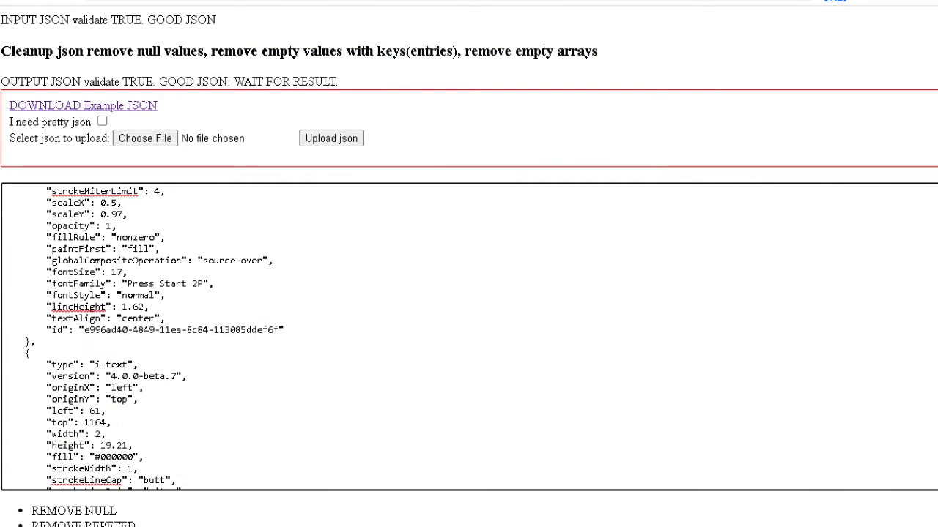
{"action": "scroll", "coordinate": [469, 293], "scroll_direction": "down", "scroll_amount": 1}
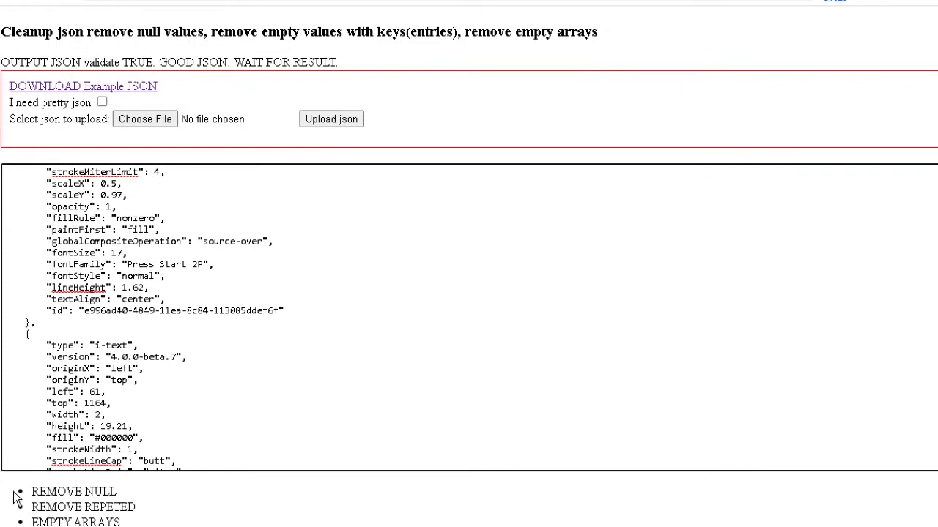
{"action": "left_click_drag", "start_coordinate": [16, 496], "coordinate": [142, 525]}
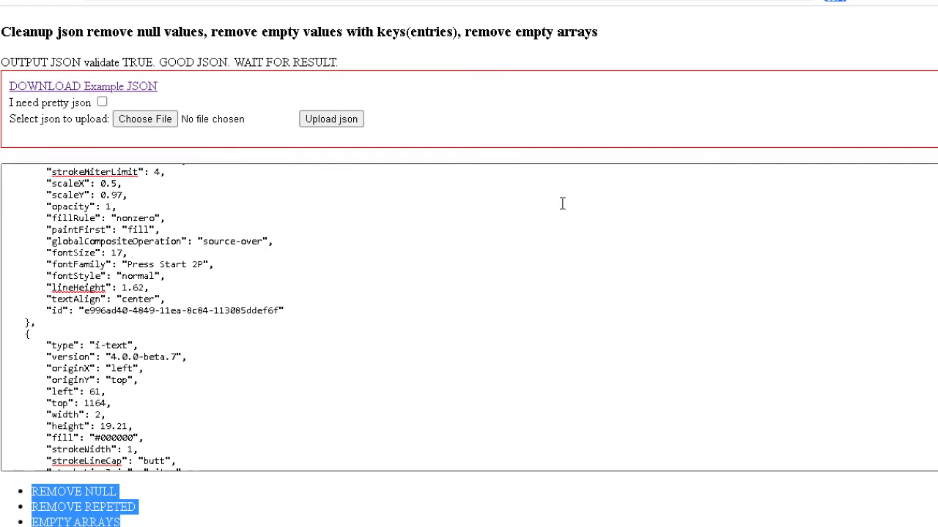
Erase the cleaned JSON in the output box and write 'THANK YOU.............' instead
{"action": "left_click", "coordinate": [426, 349]}
{"action": "key", "text": "ctrl+a"}
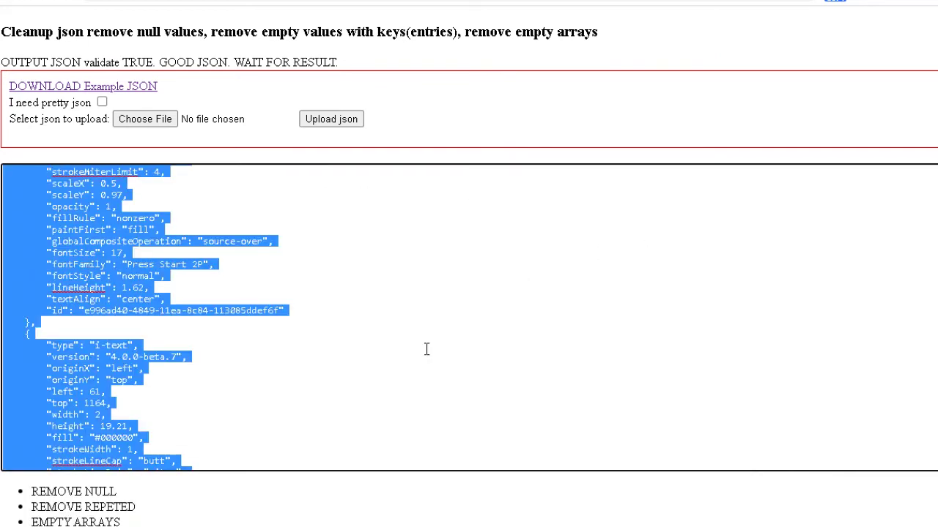
{"action": "key", "text": "Delete"}
{"action": "type", "text": "THNAK"}
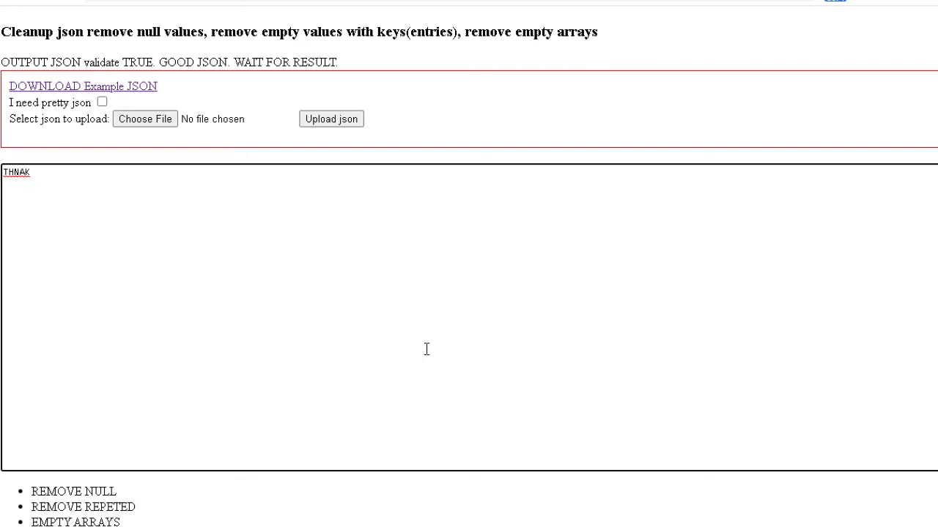
{"action": "key", "text": "BackSpace"}
{"action": "key", "text": "BackSpace"}
{"action": "key", "text": "BackSpace"}
{"action": "type", "text": "a"}
{"action": "key", "text": "BackSpace"}
{"action": "key", "text": "BackSpace"}
{"action": "type", "text": "THANK YOU............."}
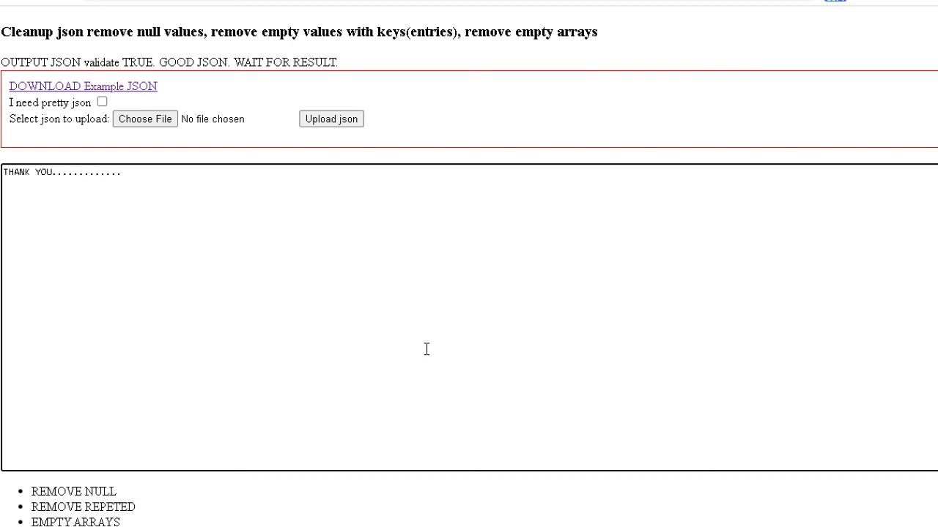